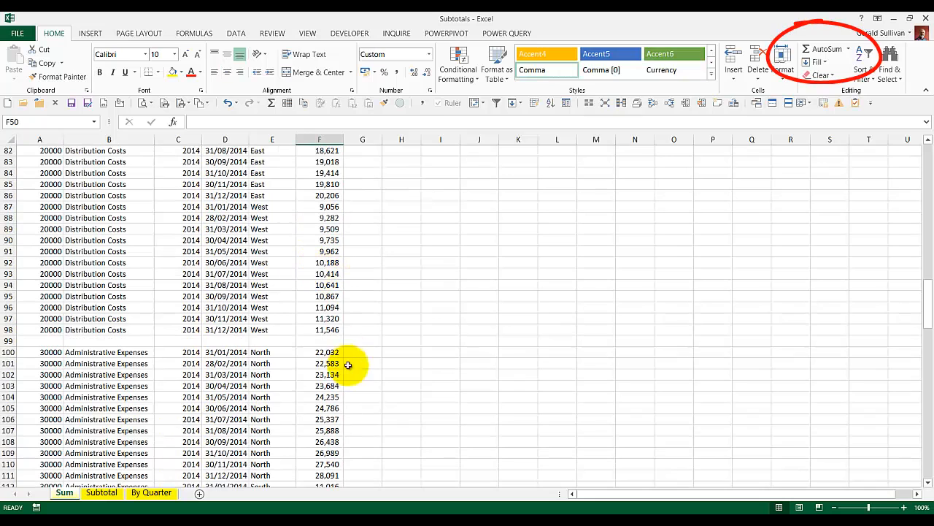
Add the blank Amount cells F99, F148 and F197 to the F50 selection and total every account block with AutoSum.
click(326, 340)
scroll(326, 341, down, 7)
scroll(326, 340, down, 7)
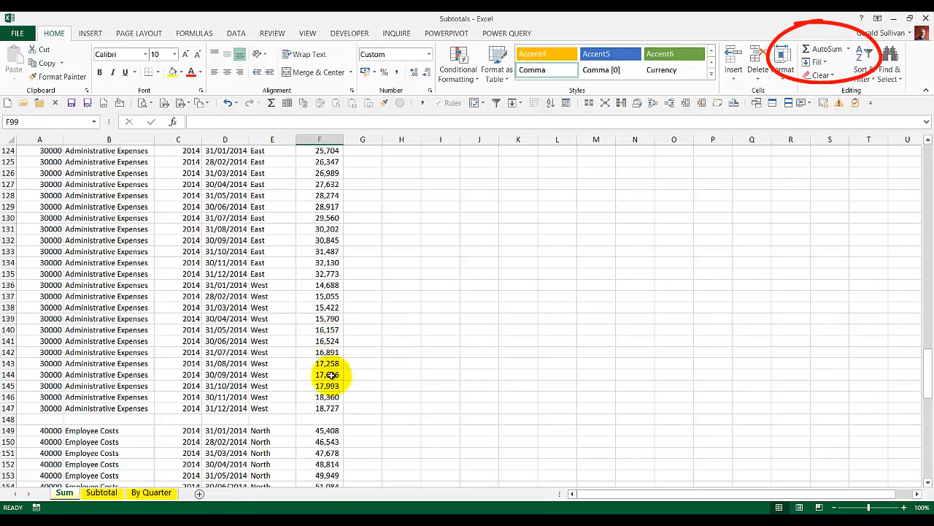
scroll(333, 416, down, 17)
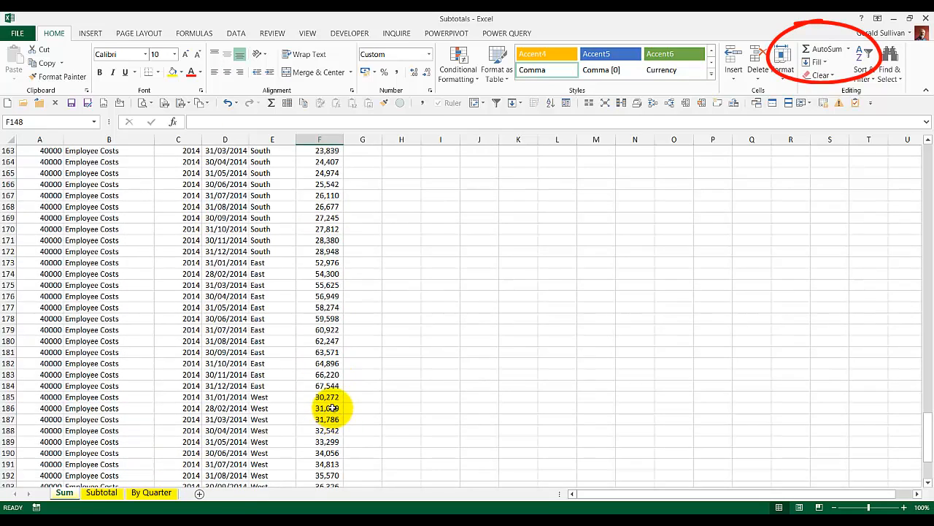
click(319, 400)
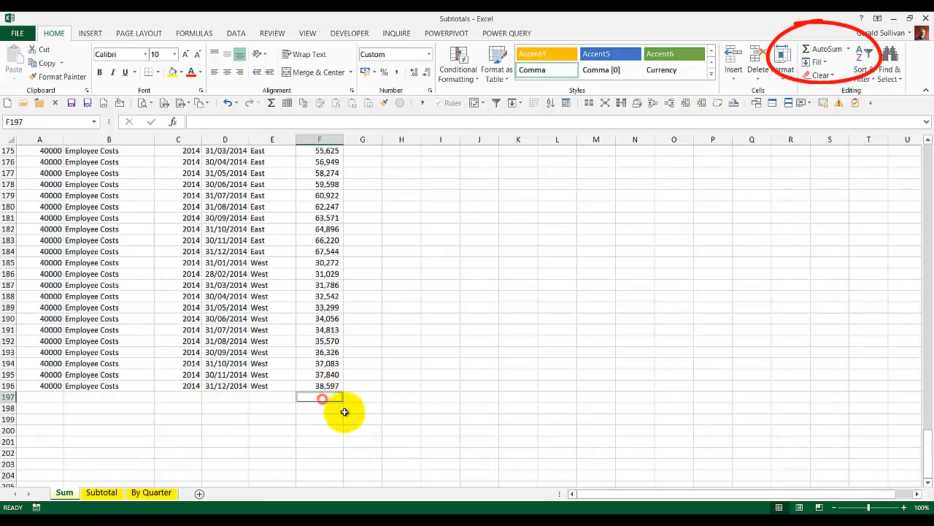
click(820, 50)
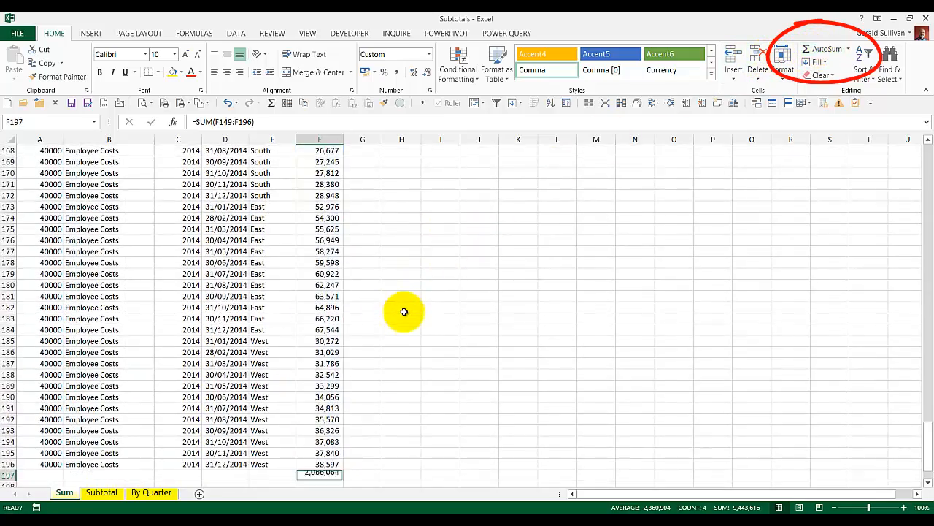
Add a grand total of the account totals in F198 with AutoSum, using =SUM(F197,F148,F99,F50).
click(317, 284)
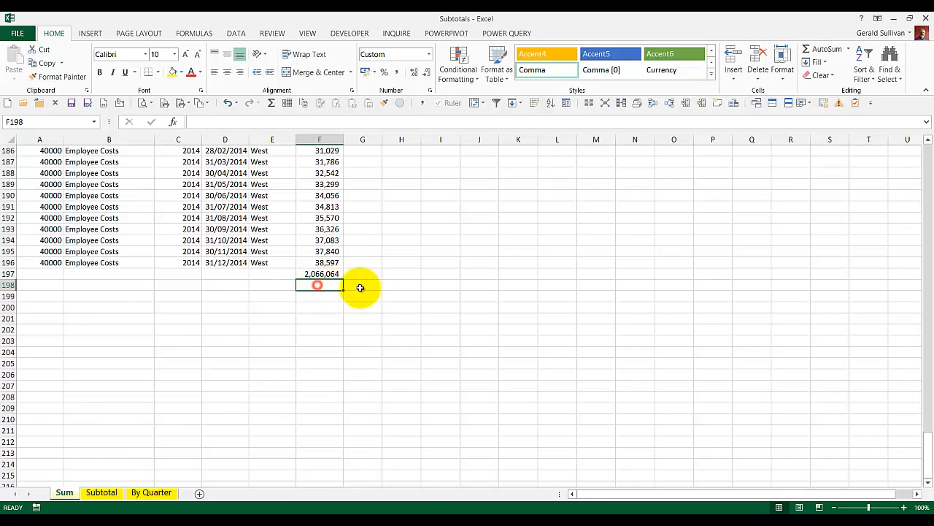
click(818, 50)
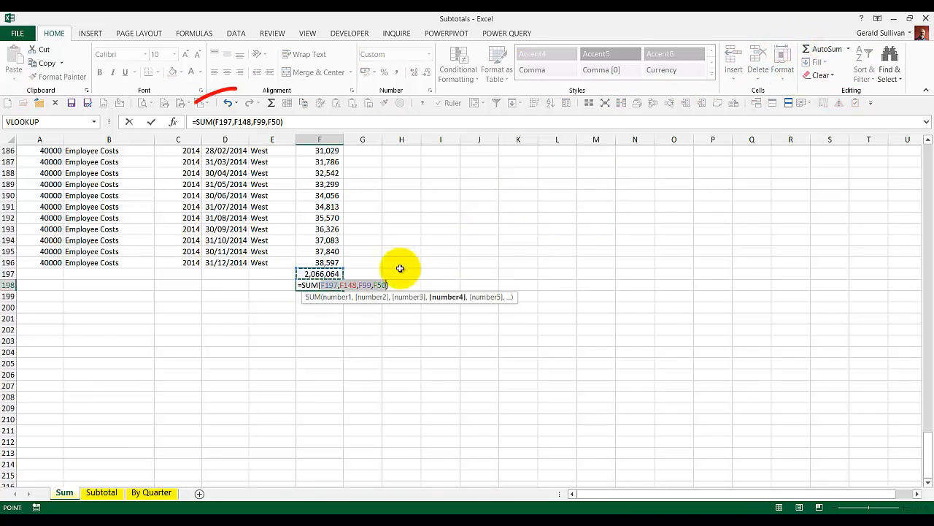
scroll(360, 279, up, 20)
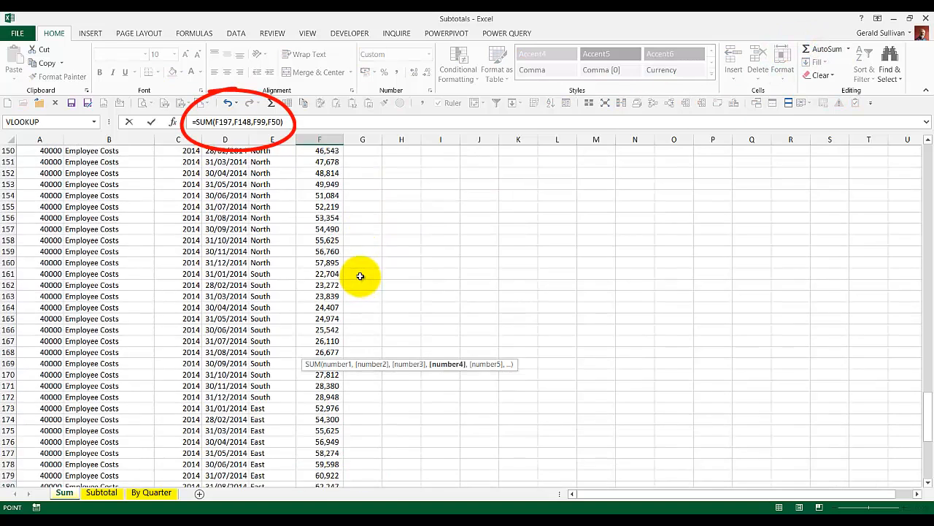
scroll(360, 274, up, 20)
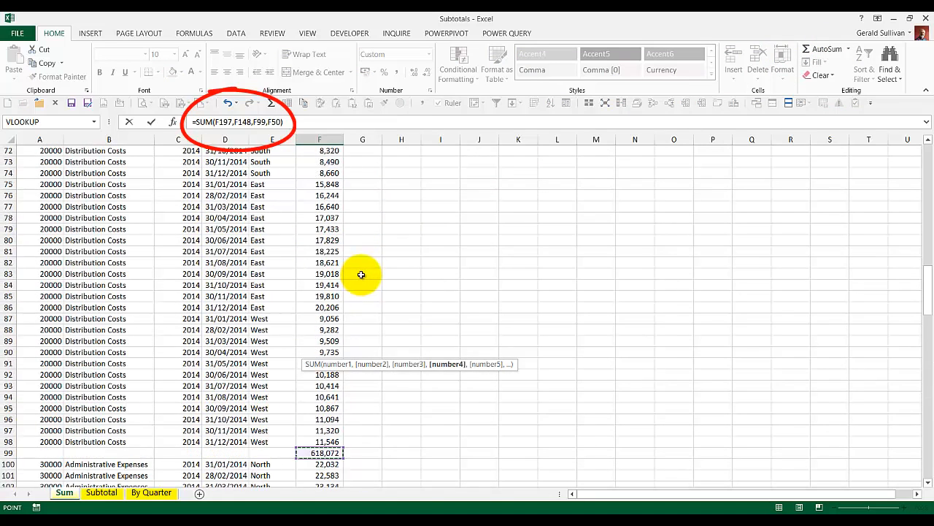
click(151, 123)
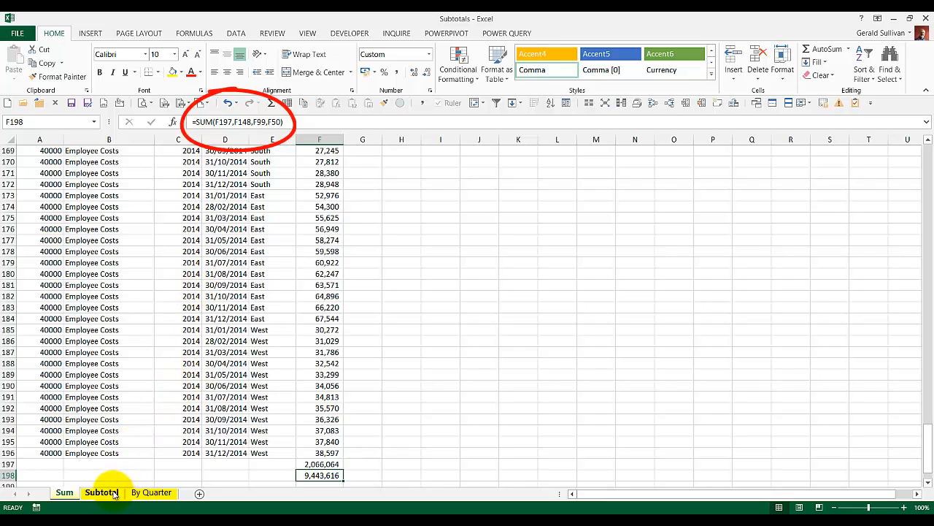
Replace the grand total in F198 with the formula =SUM(F1:F197)/2.
click(319, 465)
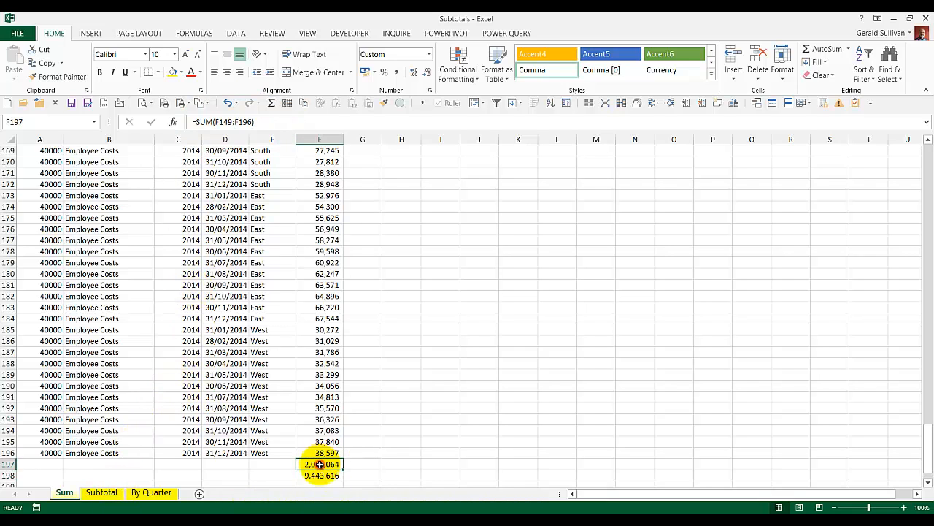
click(323, 475)
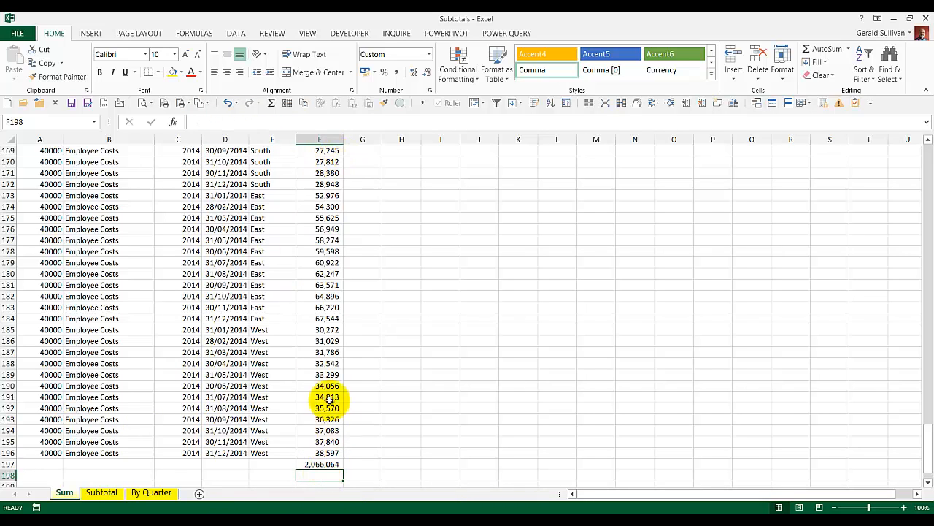
text(=su)
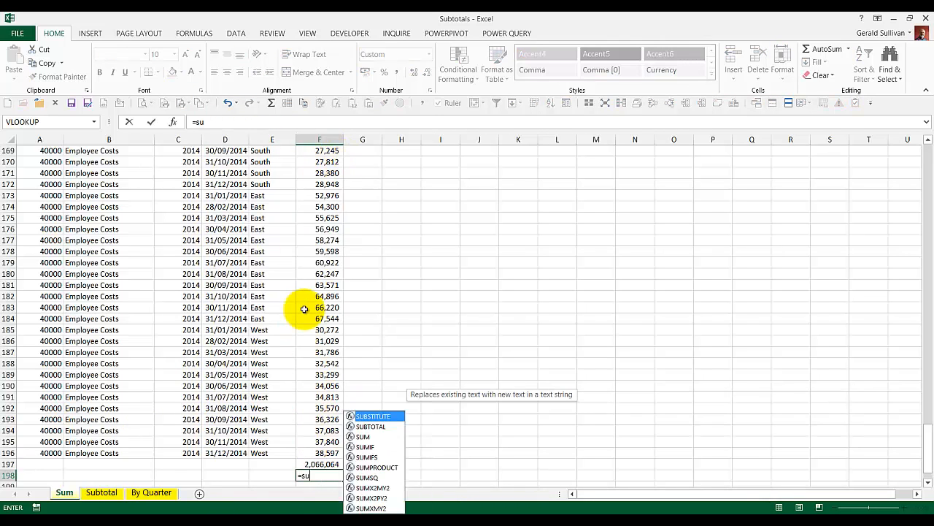
text(m()
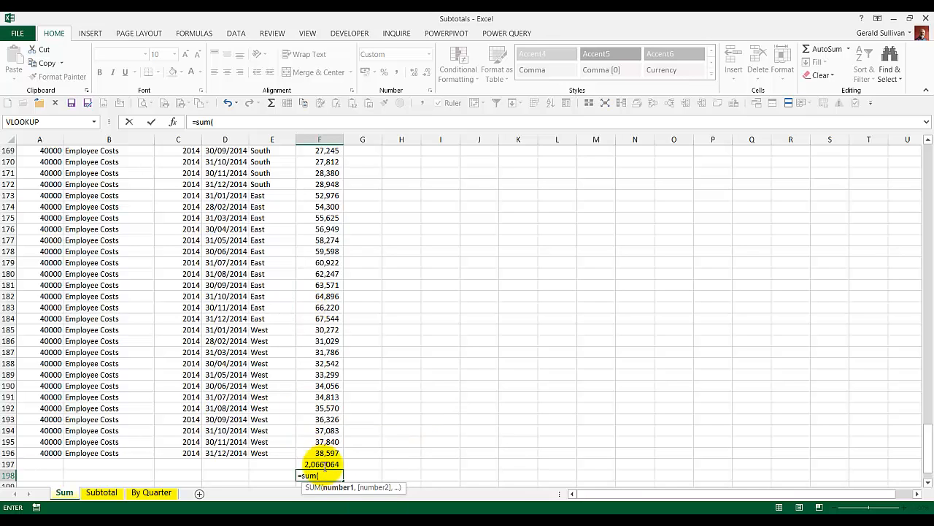
drag(324, 464, 303, 19)
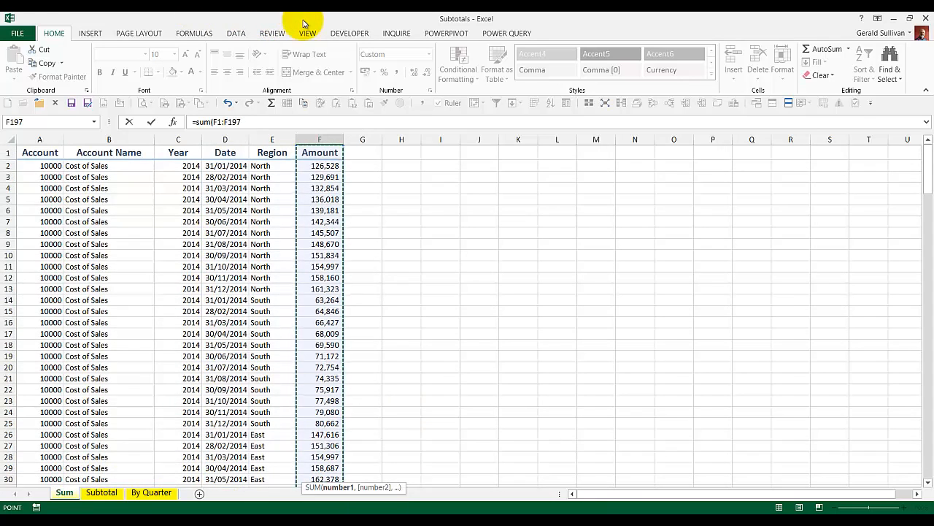
text())
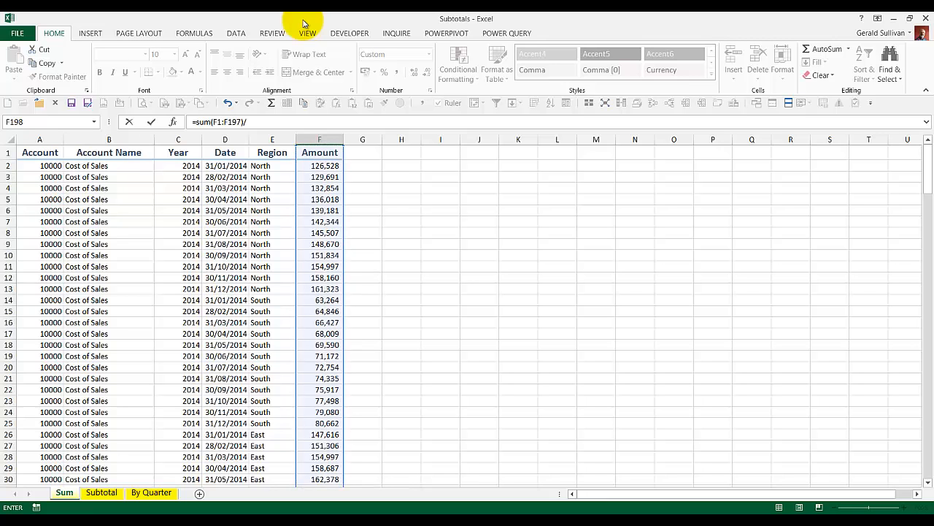
text(/2)
key(Return)
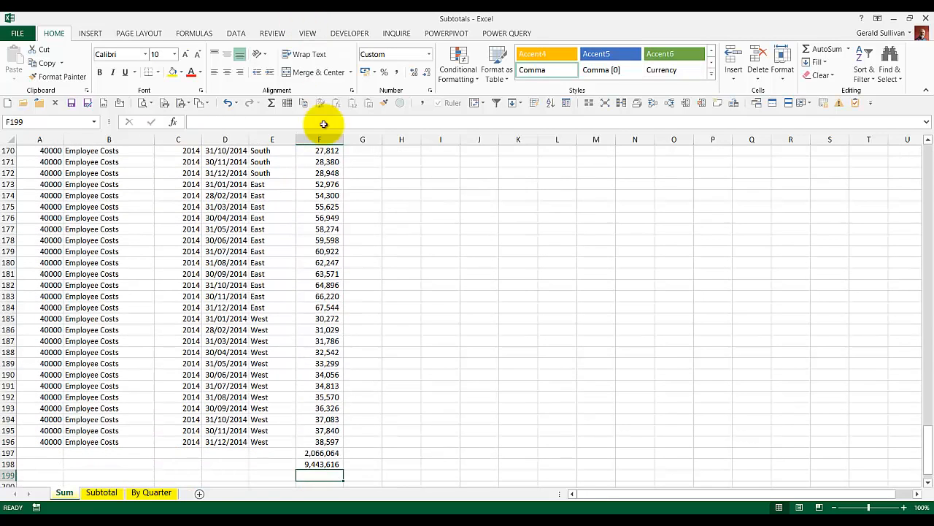
Review the halved-sum formula in F198, then clear it and recreate the grand total with AutoSum.
click(318, 463)
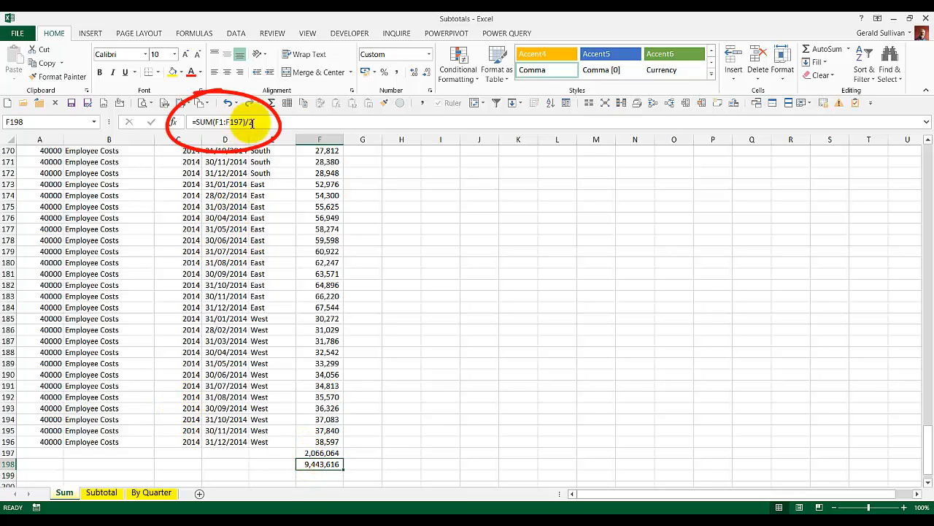
click(268, 120)
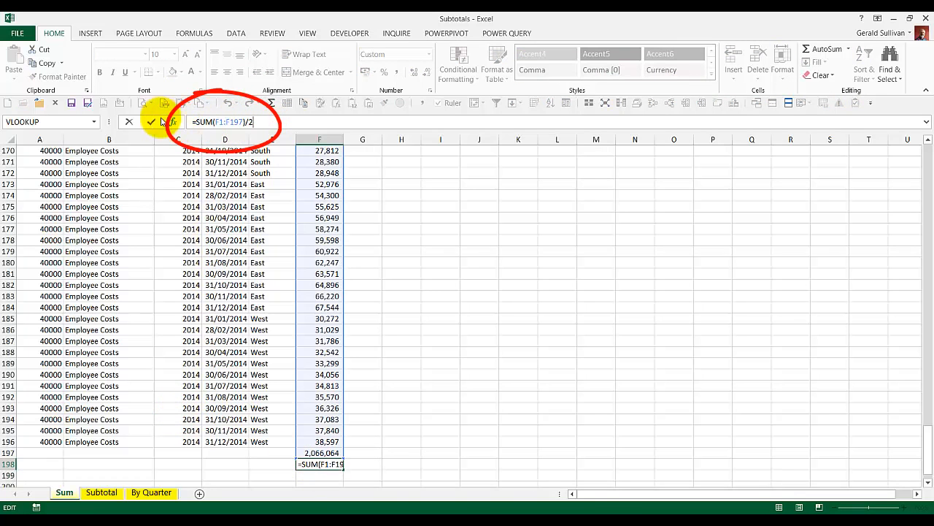
click(153, 122)
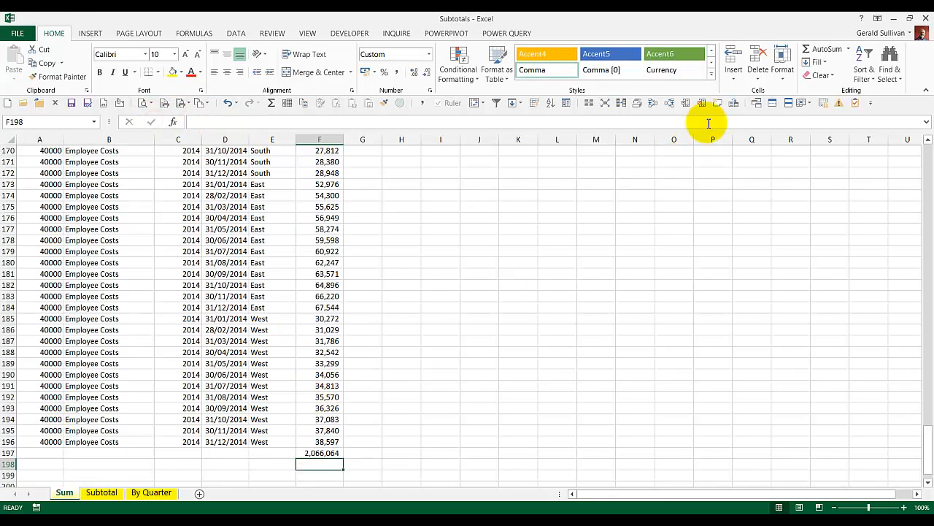
click(817, 53)
key(Return)
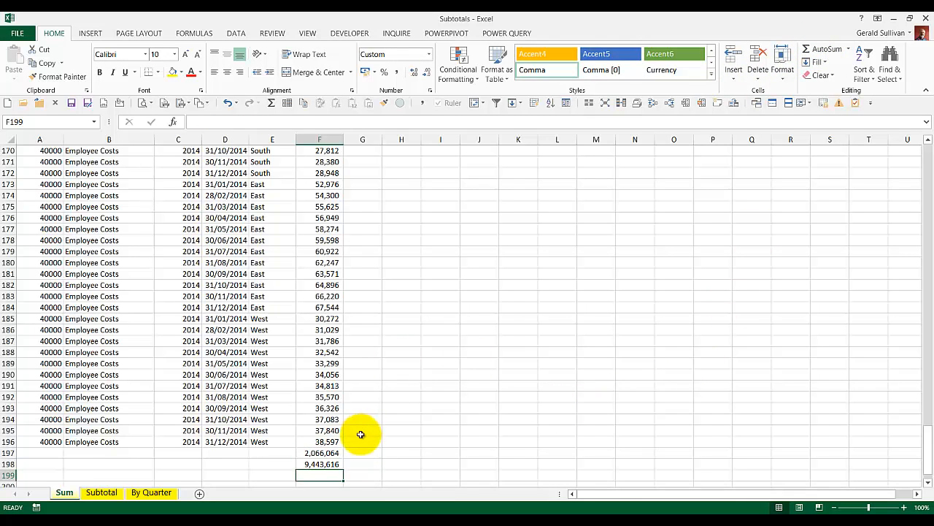
On the Subtotal sheet, insert Sum subtotals of Amount at each change in Account Name, with summaries below the data.
click(102, 493)
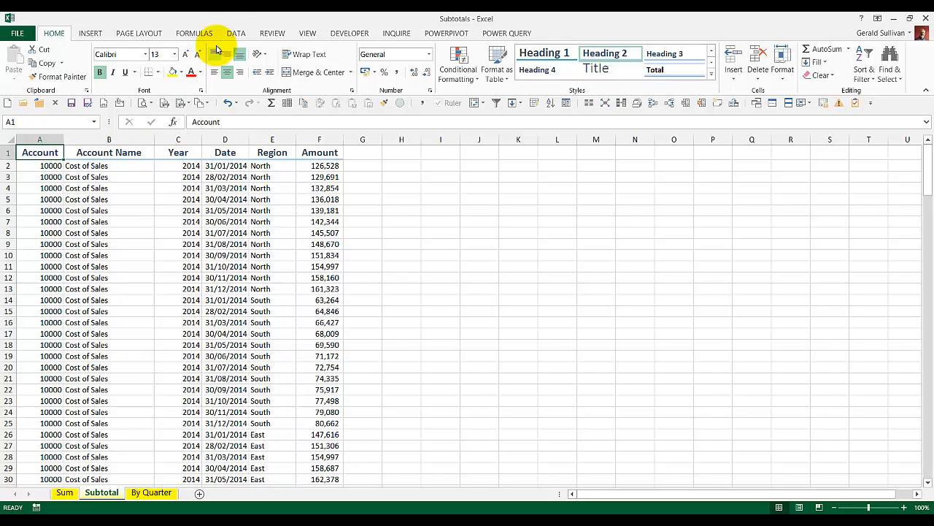
click(234, 34)
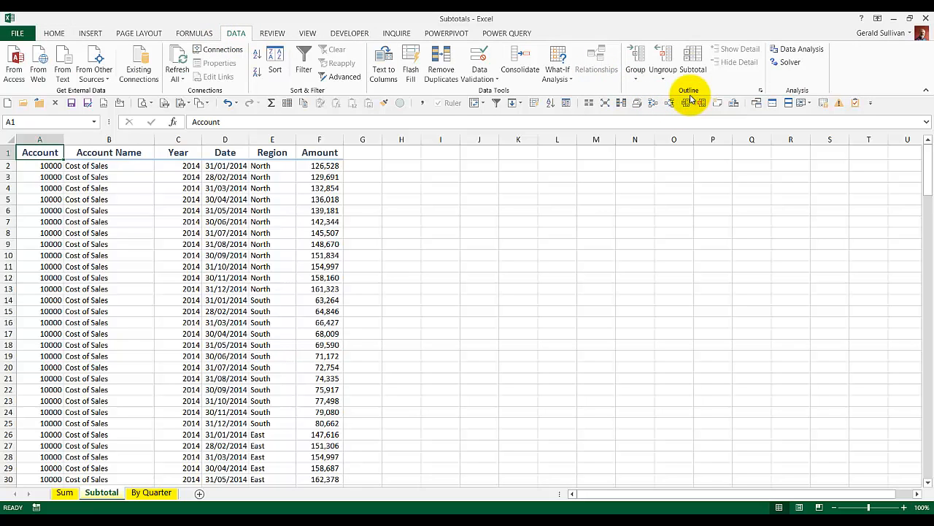
click(694, 58)
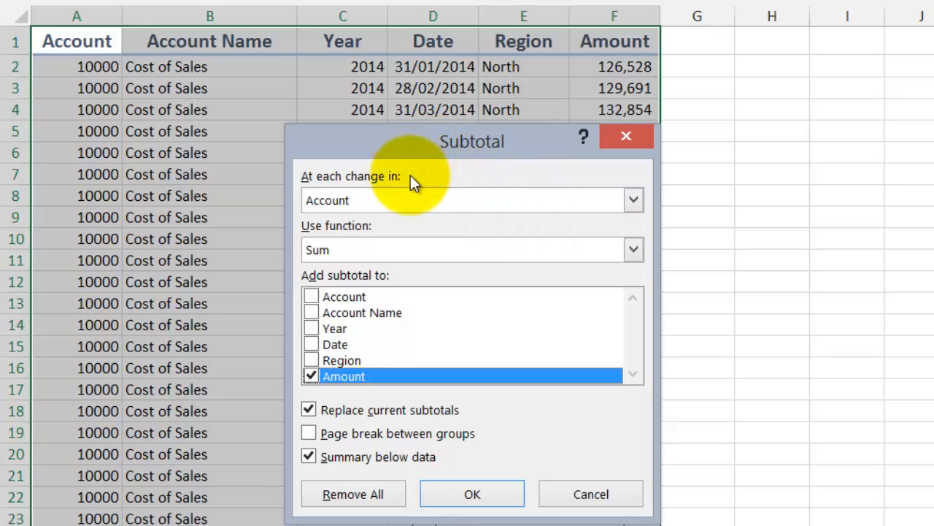
click(633, 200)
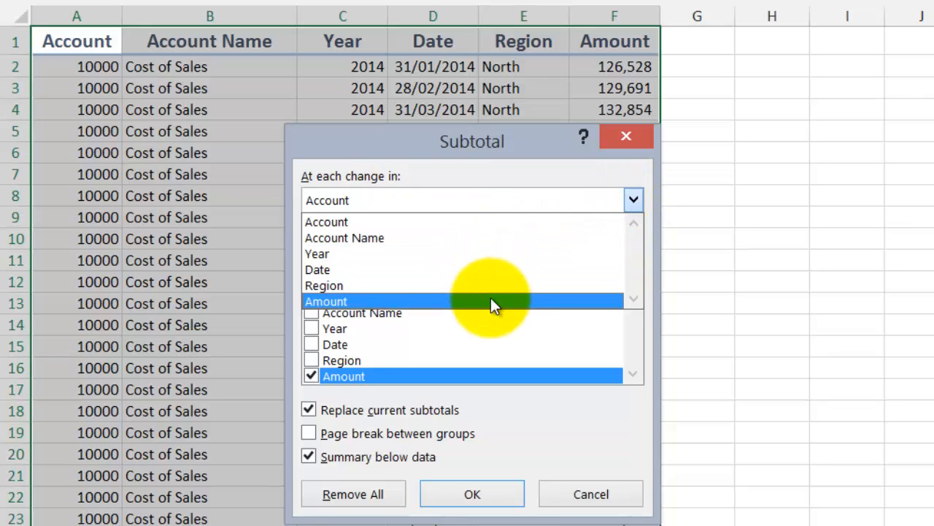
click(487, 238)
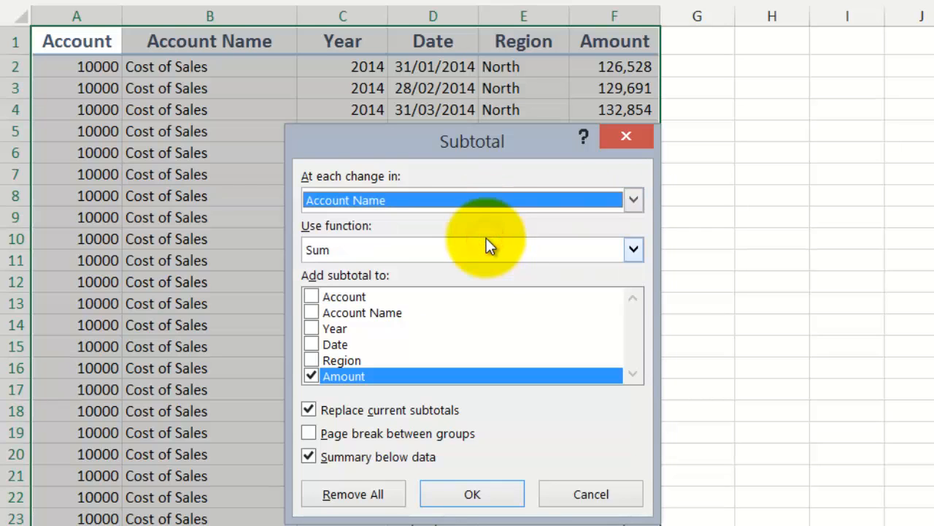
click(634, 250)
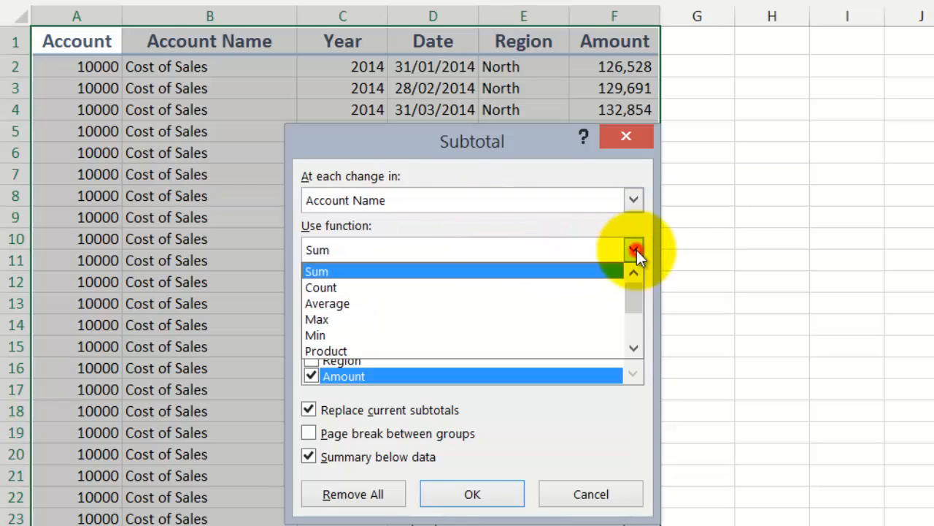
mouse_move(635, 292)
mouse_down()
mouse_move(639, 332)
mouse_move(625, 284)
mouse_up()
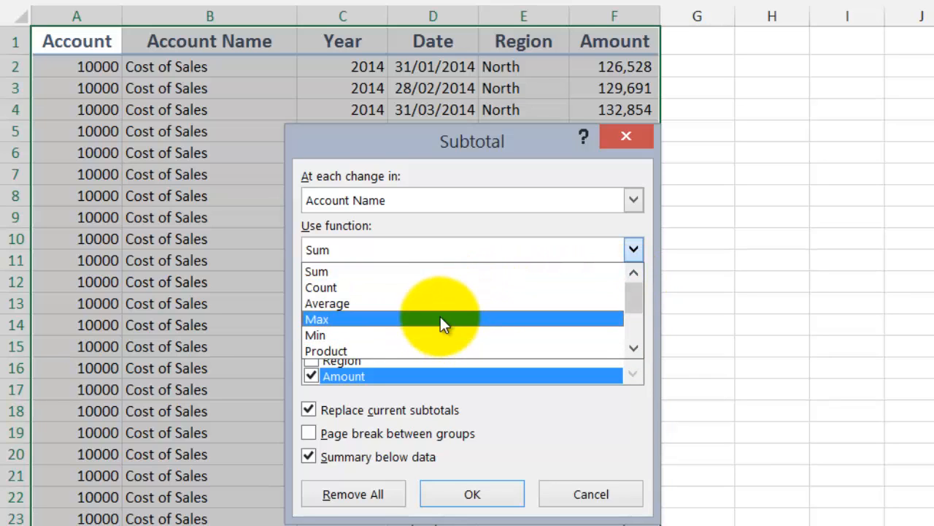
click(430, 272)
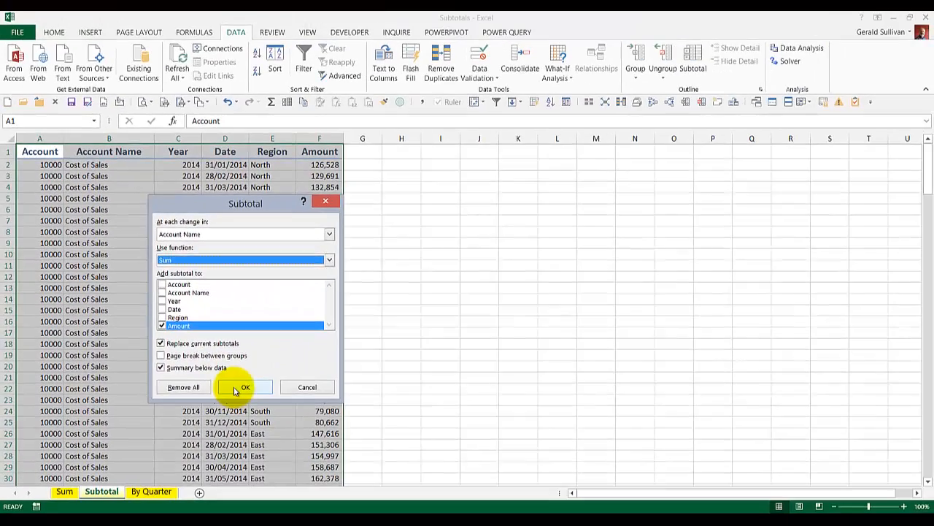
click(235, 389)
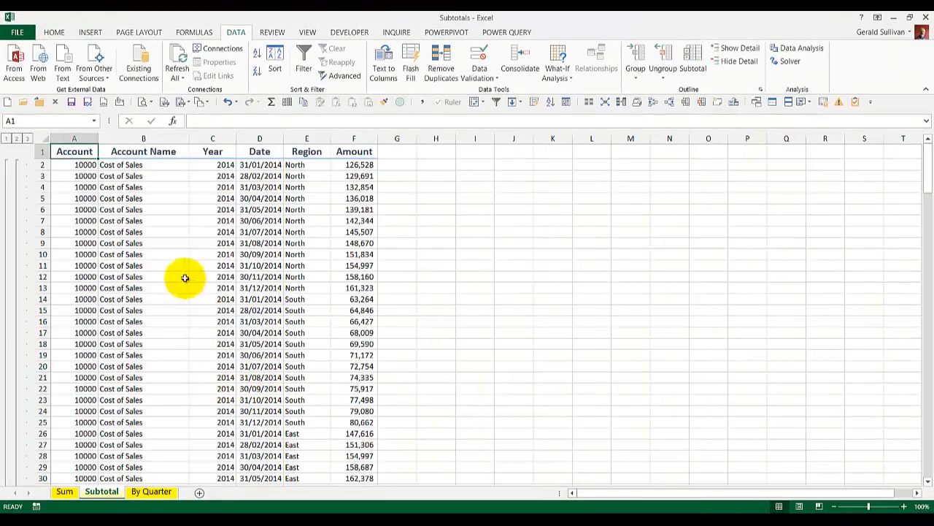
Examine the inserted Cost of Sales Total row, including its label in B50 and its subtotal formula in F50.
scroll(185, 276, down, 6)
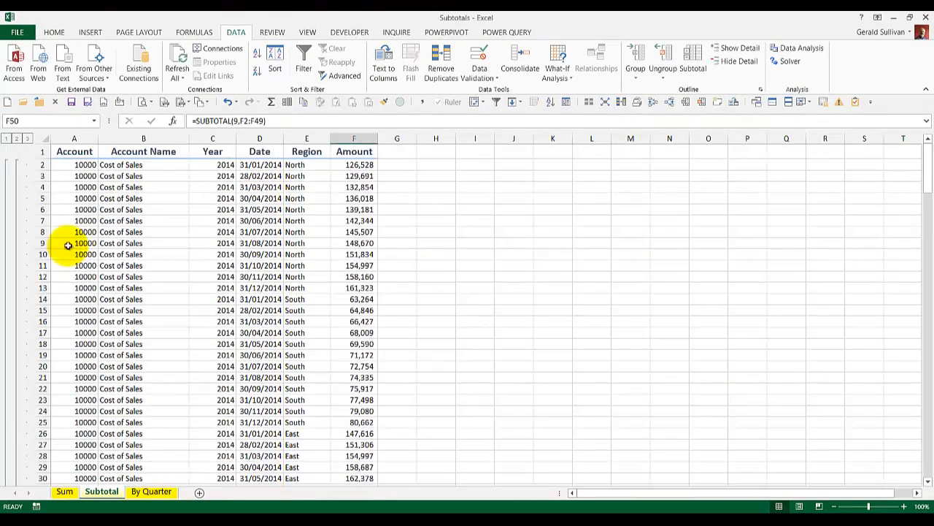
scroll(73, 256, down, 12)
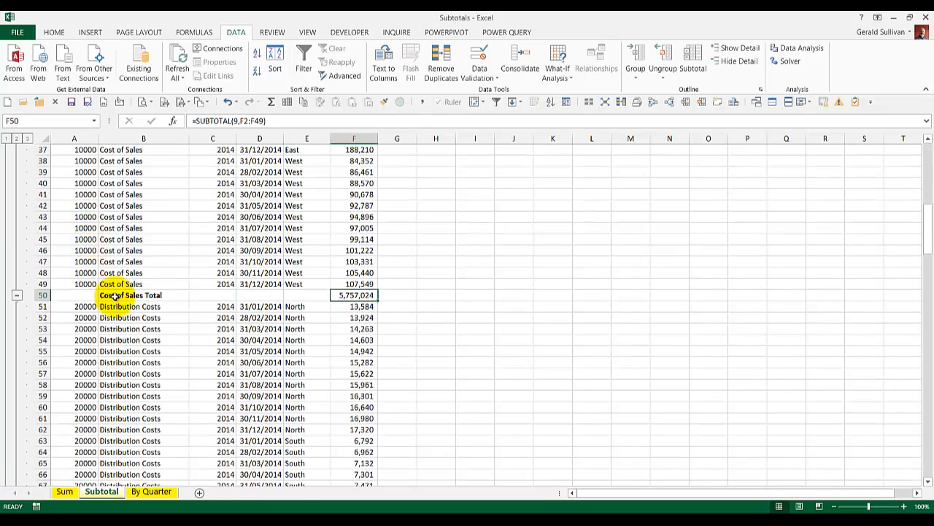
click(42, 295)
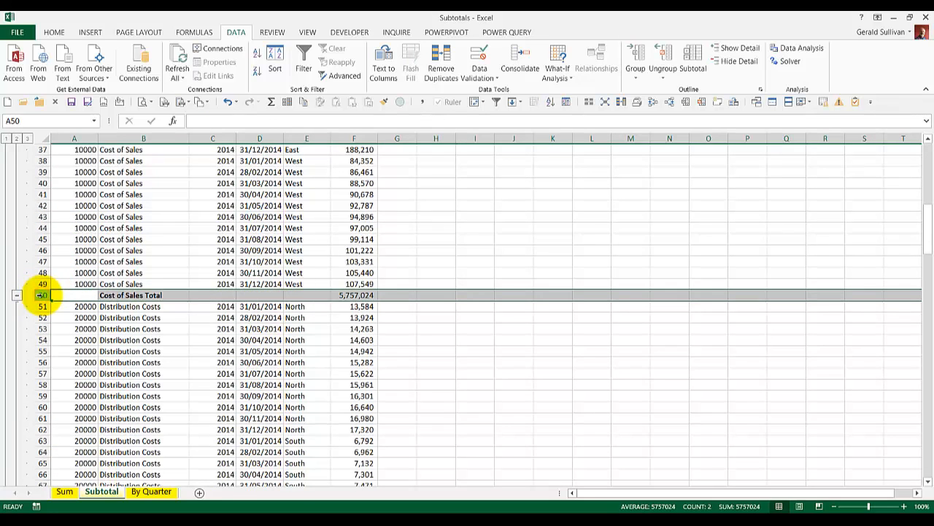
click(350, 293)
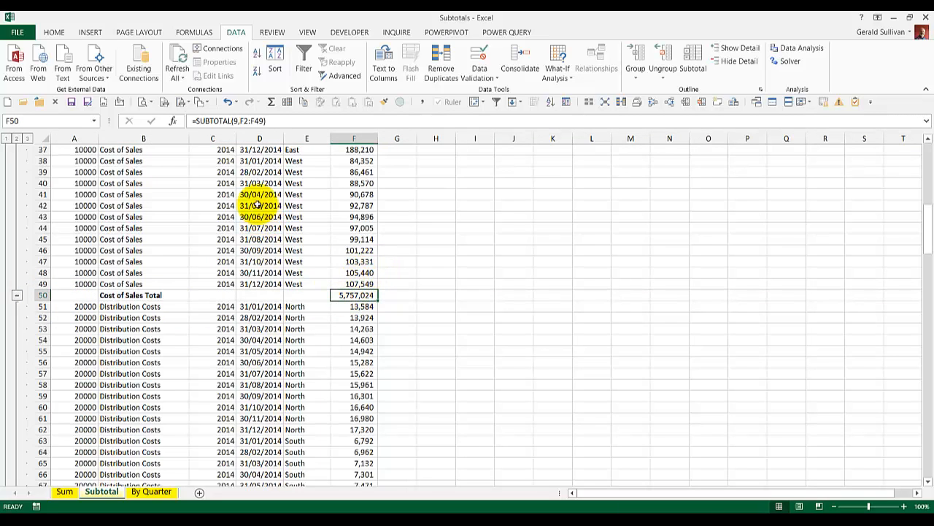
click(226, 122)
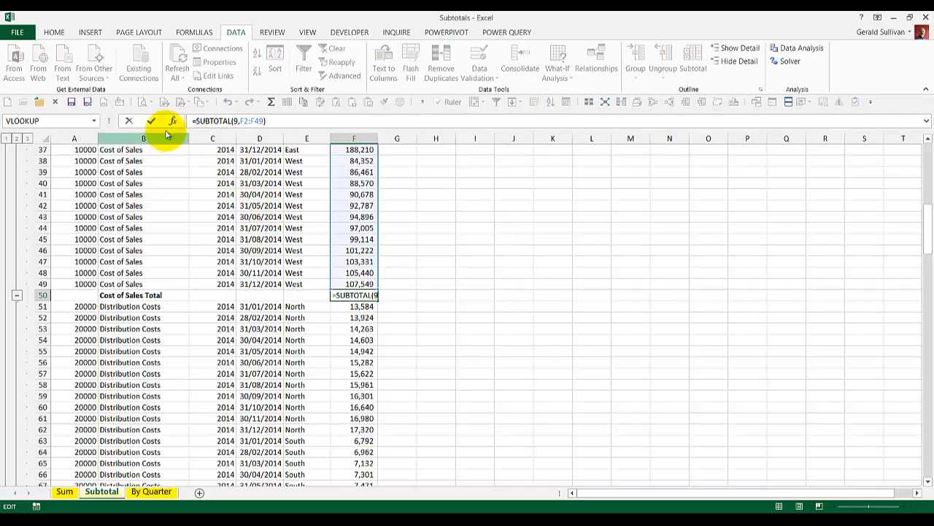
click(151, 122)
click(136, 295)
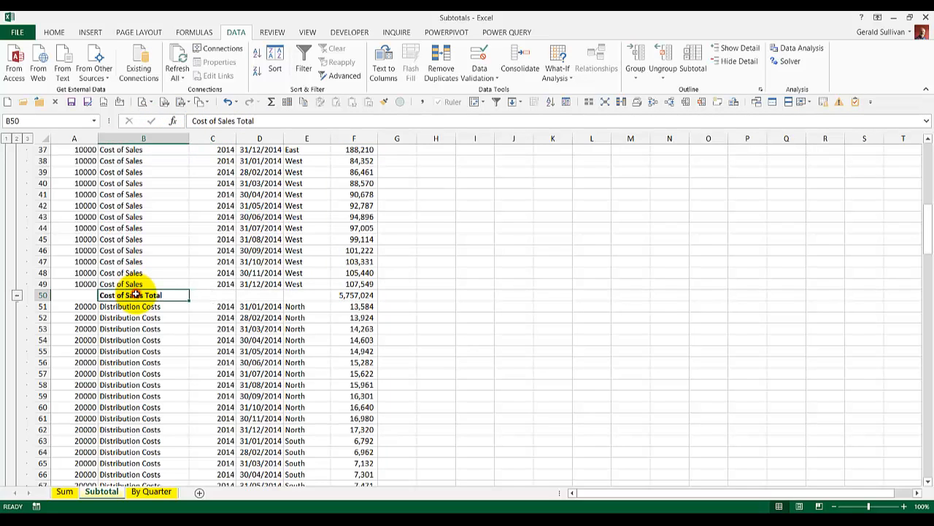
Examine the function number in F50's SUBTOTAL formula and the functions offered in the Subtotal settings, keeping the existing subtotals.
click(343, 296)
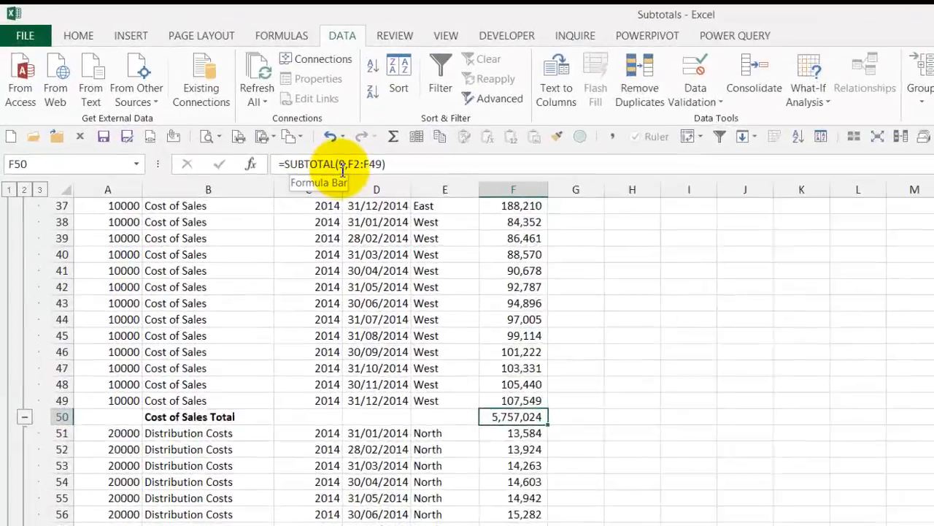
click(342, 166)
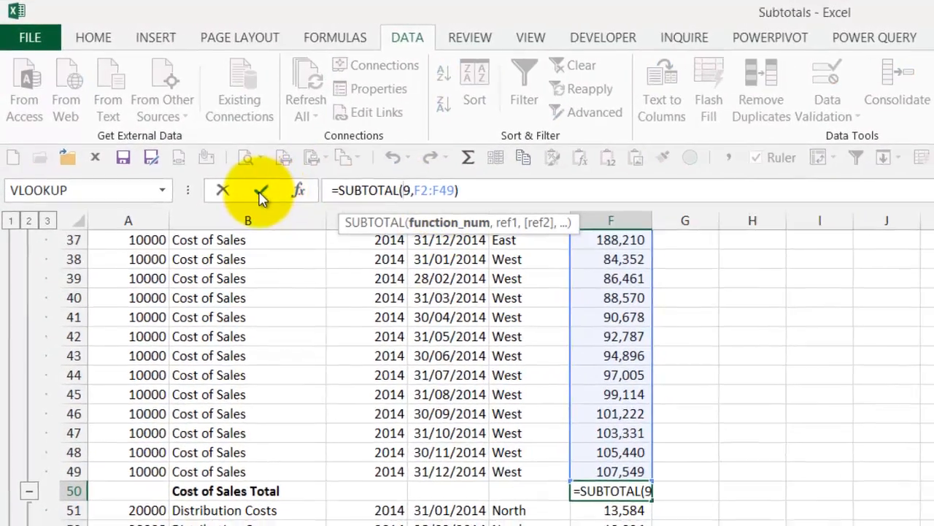
click(891, 62)
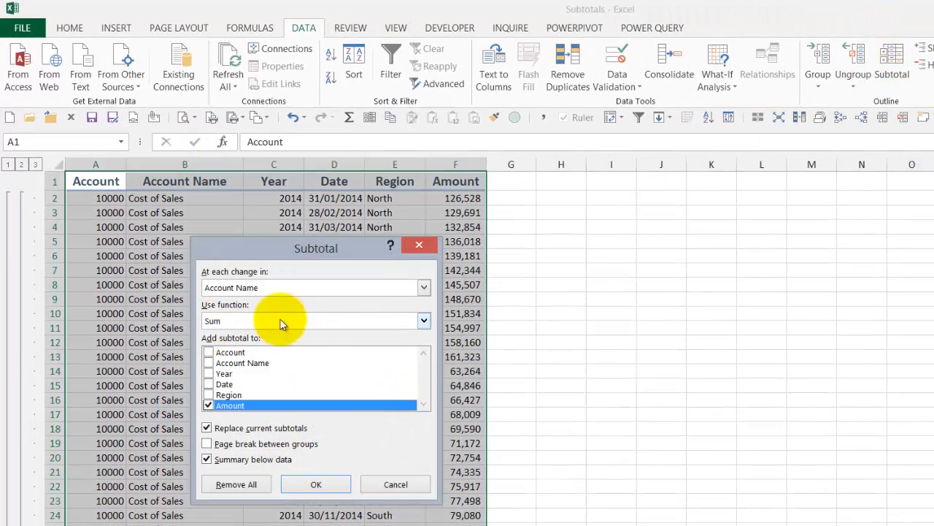
click(423, 321)
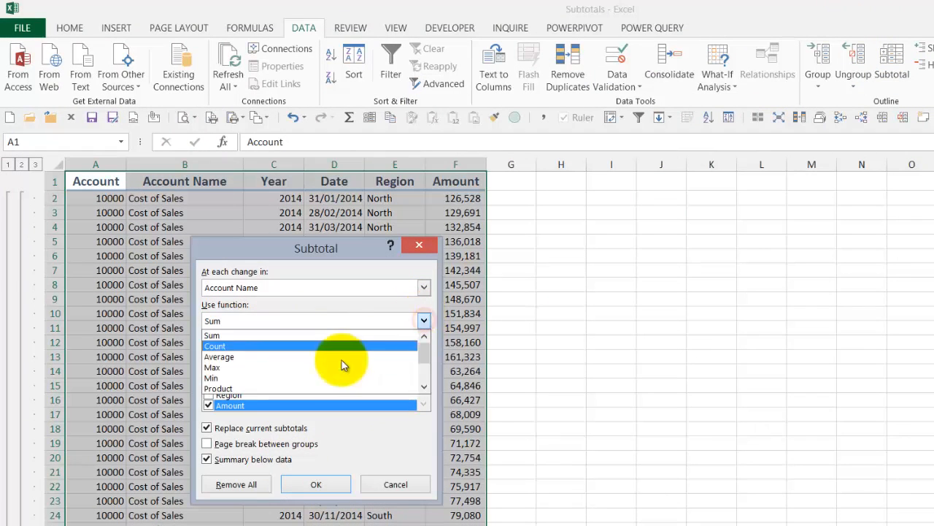
click(252, 336)
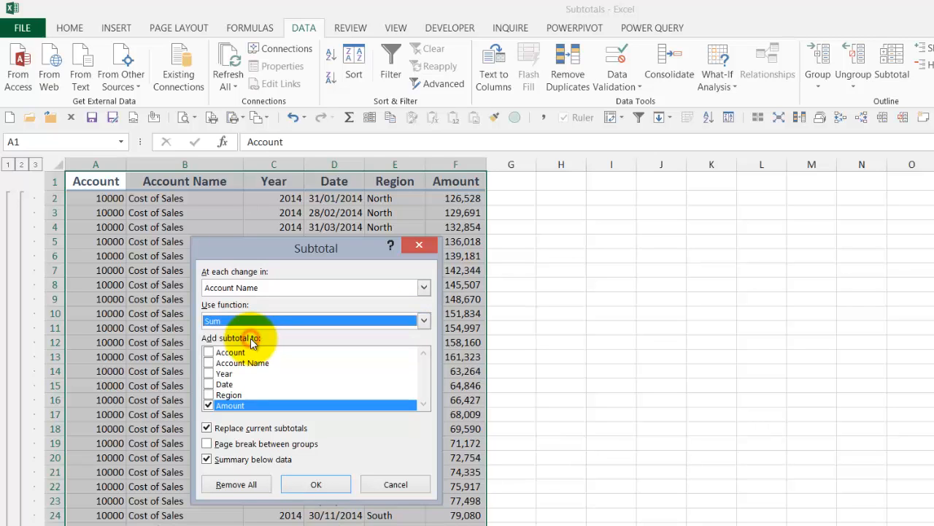
click(379, 485)
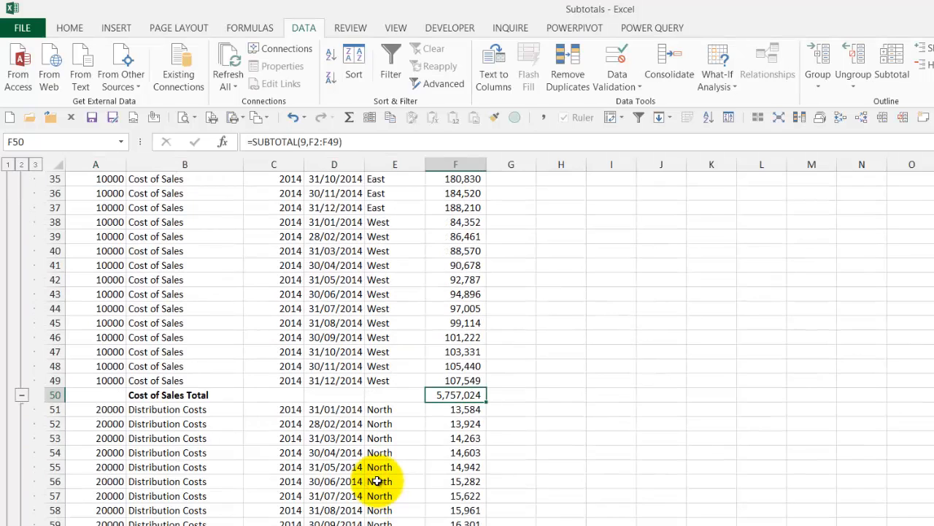
Look up the SUBTOTAL function numbers in Help and review the Function_num and Ref1 arguments of the formula in F50.
scroll(379, 481, down, 1)
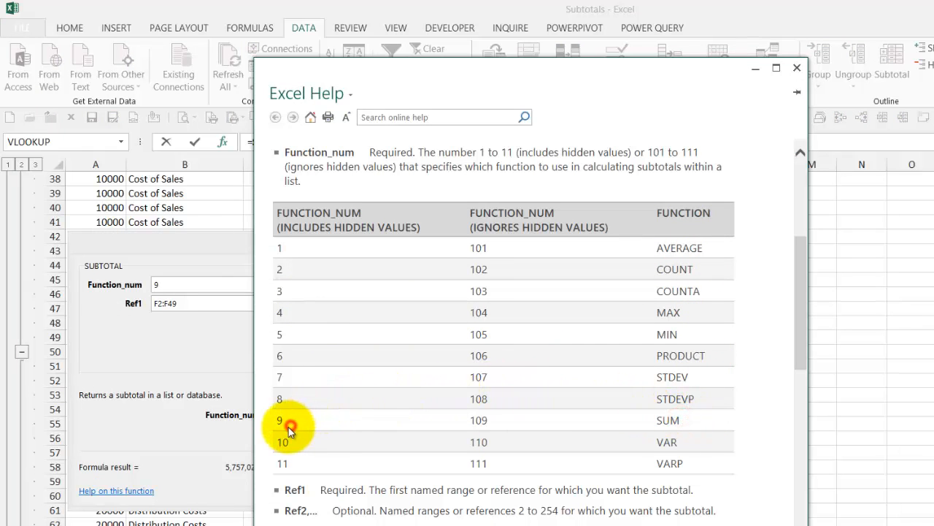
click(222, 517)
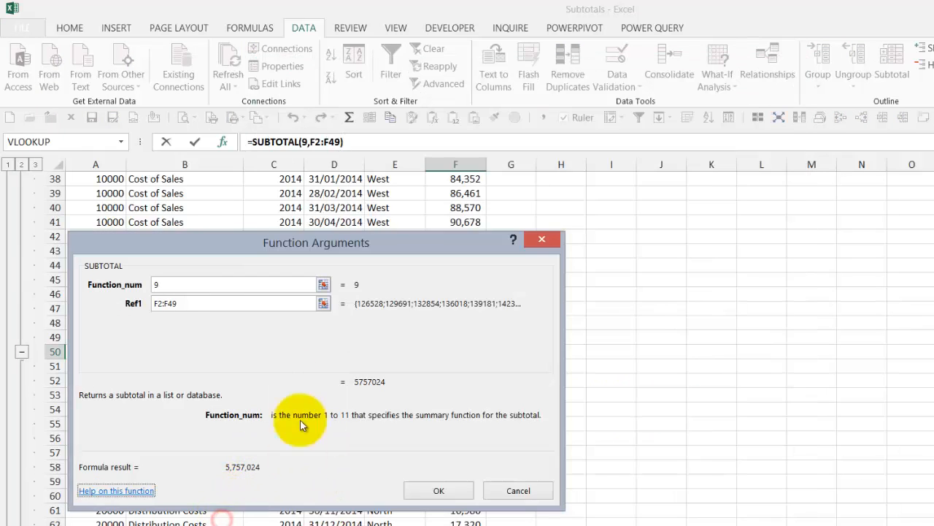
click(179, 286)
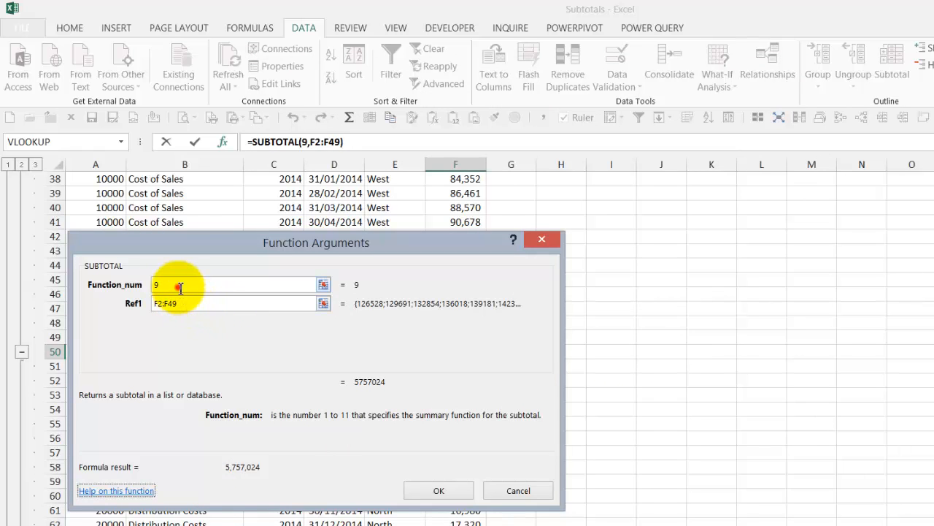
click(180, 301)
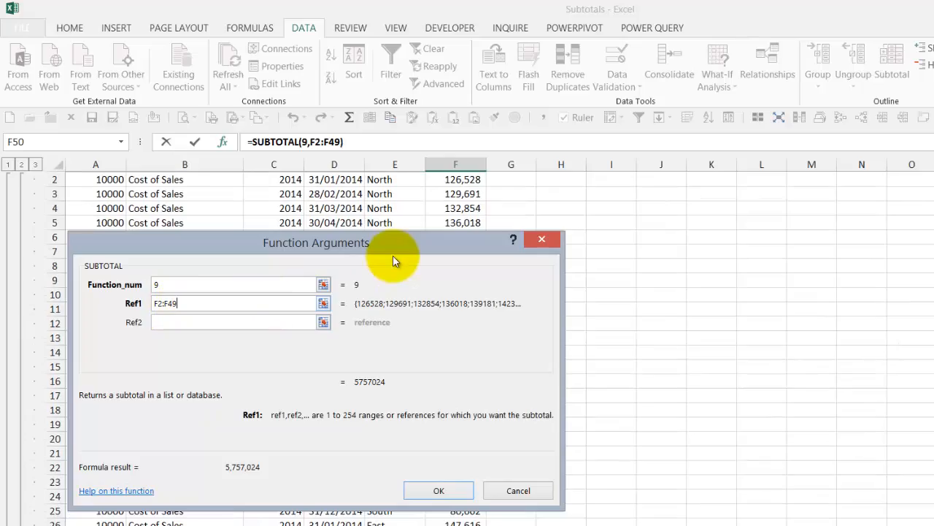
drag(394, 252, 768, 260)
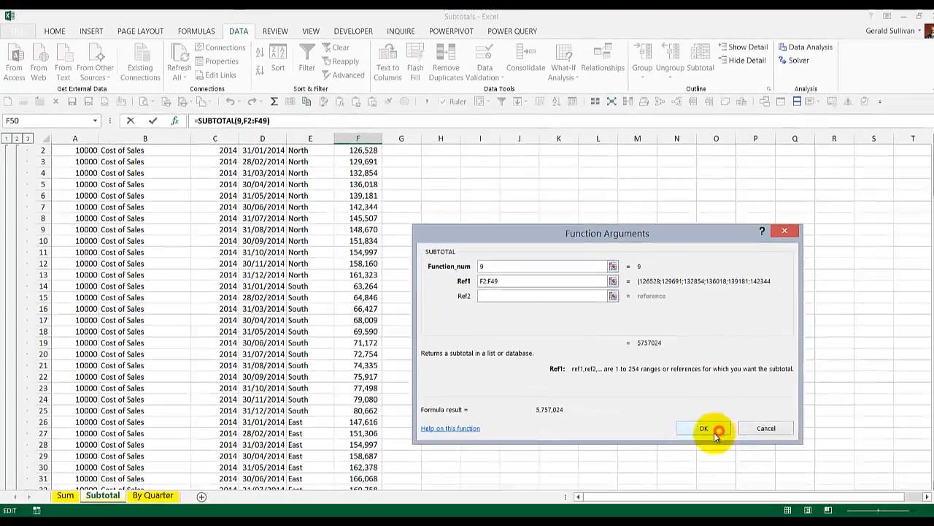
click(807, 480)
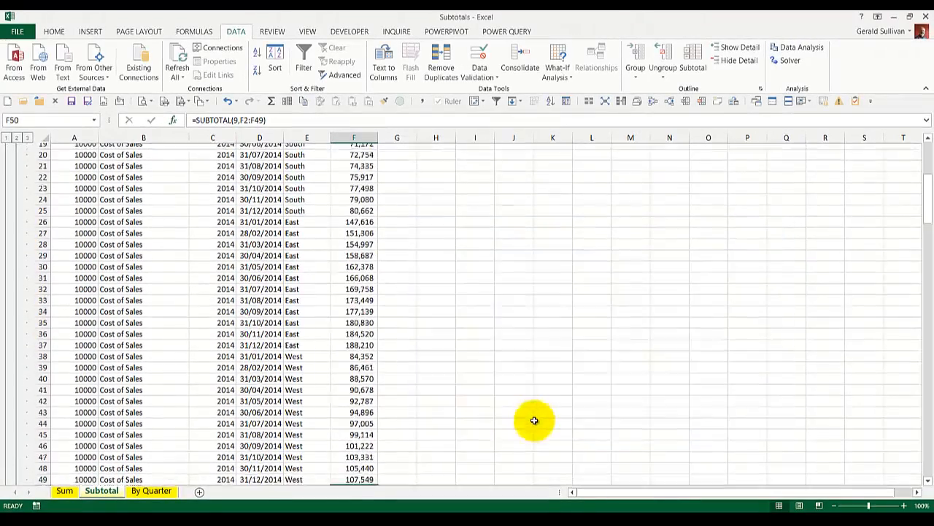
Trace the range referenced by the Cost of Sales Total formula in F50, leaving the formula as it is.
click(250, 124)
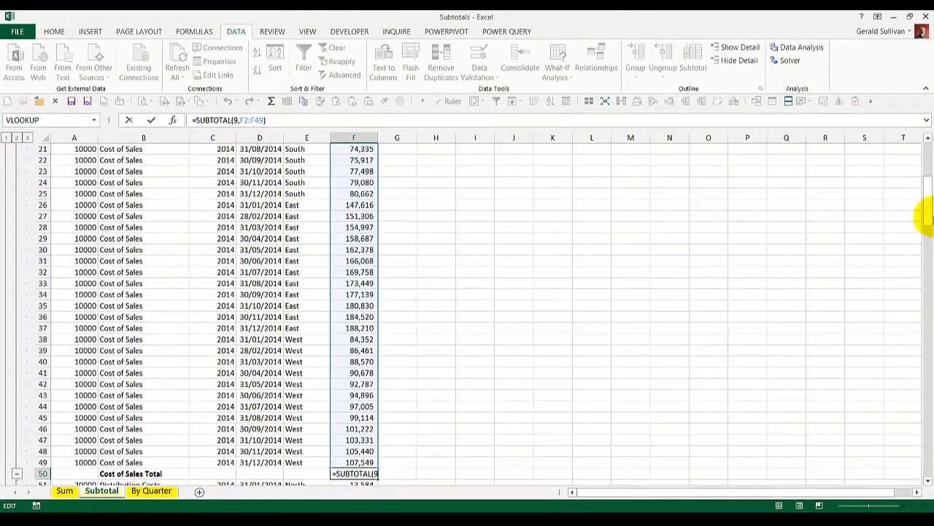
drag(928, 216, 912, 286)
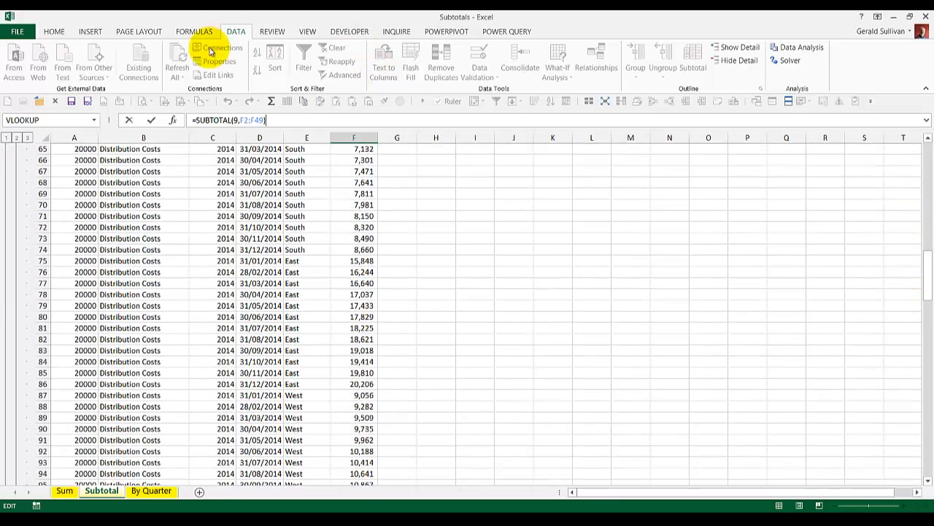
click(151, 120)
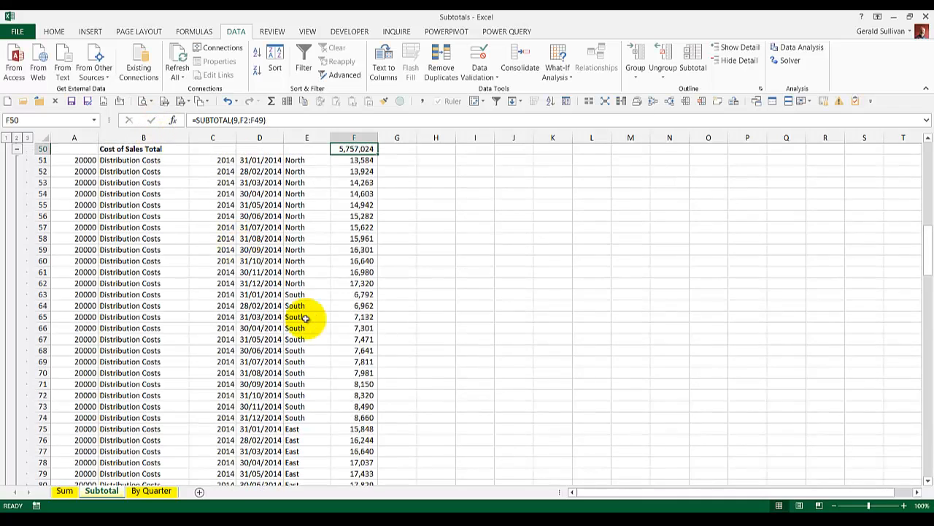
Inspect the Distribution Costs Total formula in F99 and trace the range it references.
scroll(305, 318, down, 12)
click(333, 293)
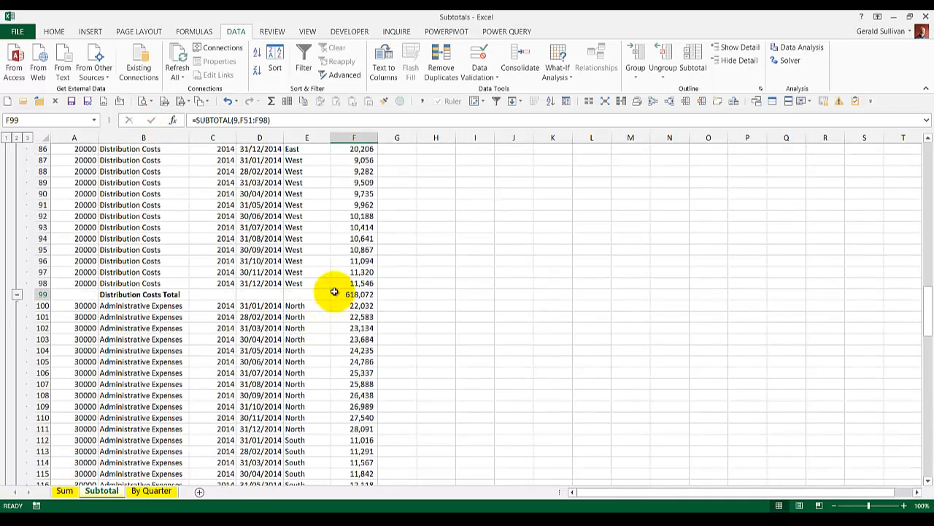
click(247, 120)
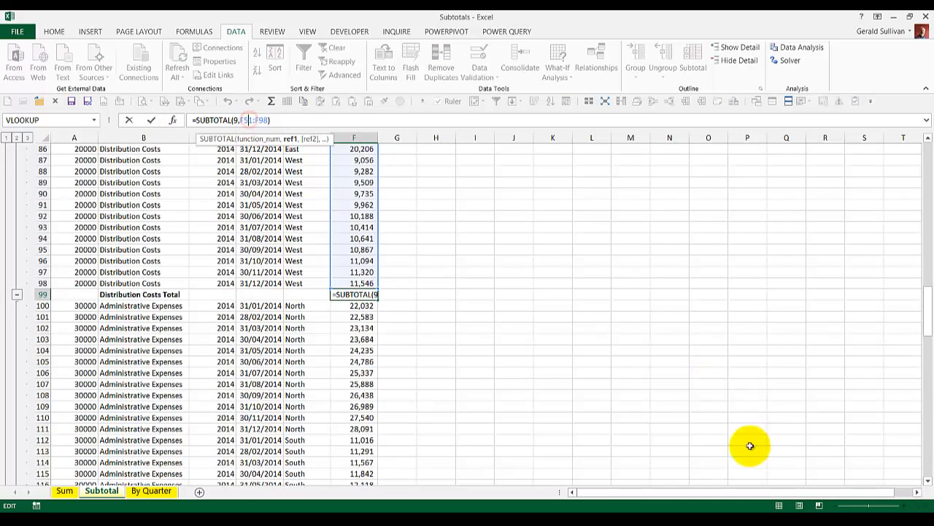
drag(928, 292, 932, 219)
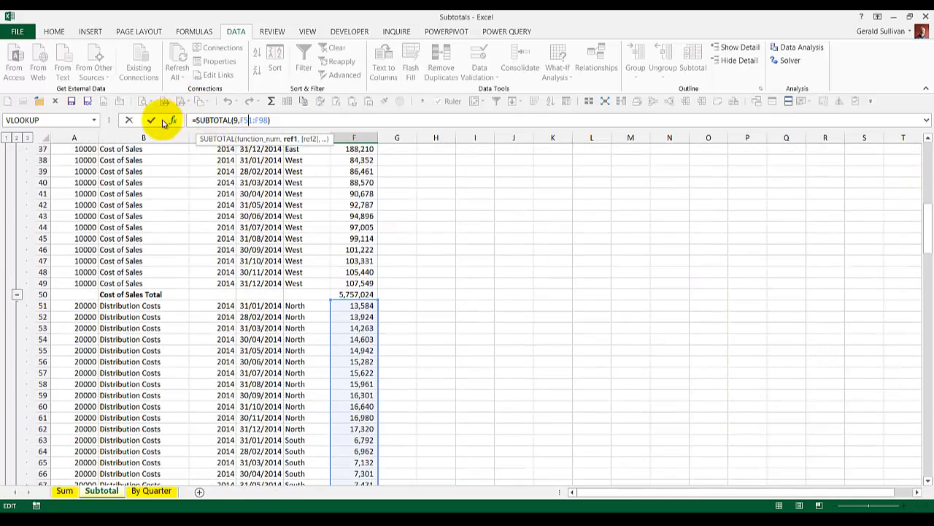
click(151, 120)
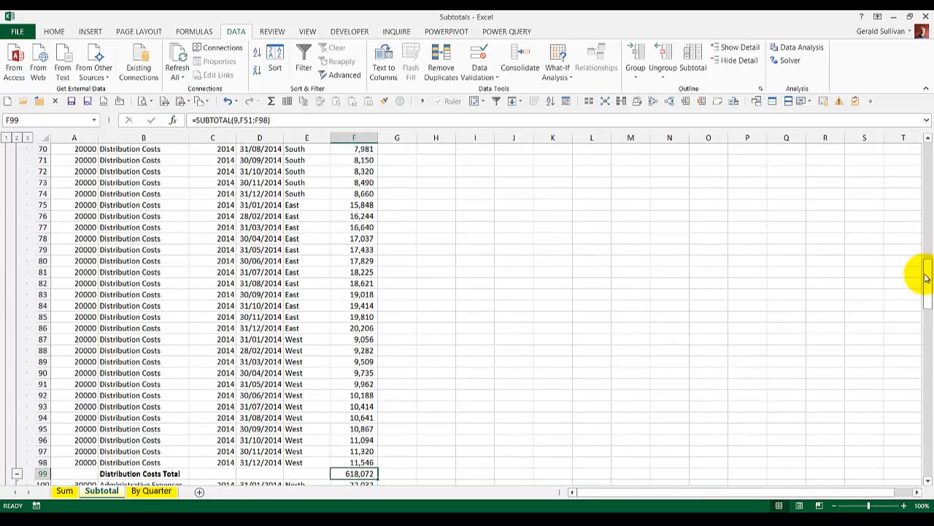
Inspect the Grand Total formula in F198 on the Subtotal sheet and the range it covers.
drag(926, 276, 925, 447)
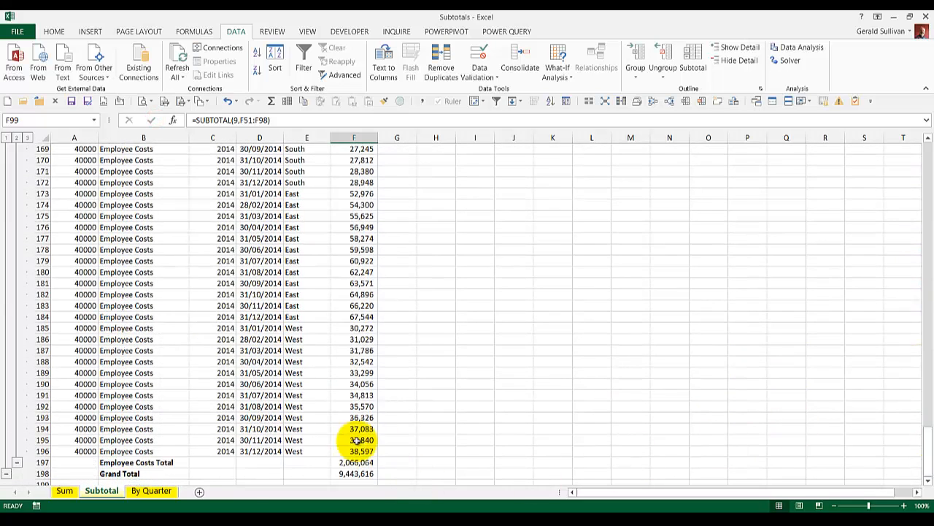
click(355, 473)
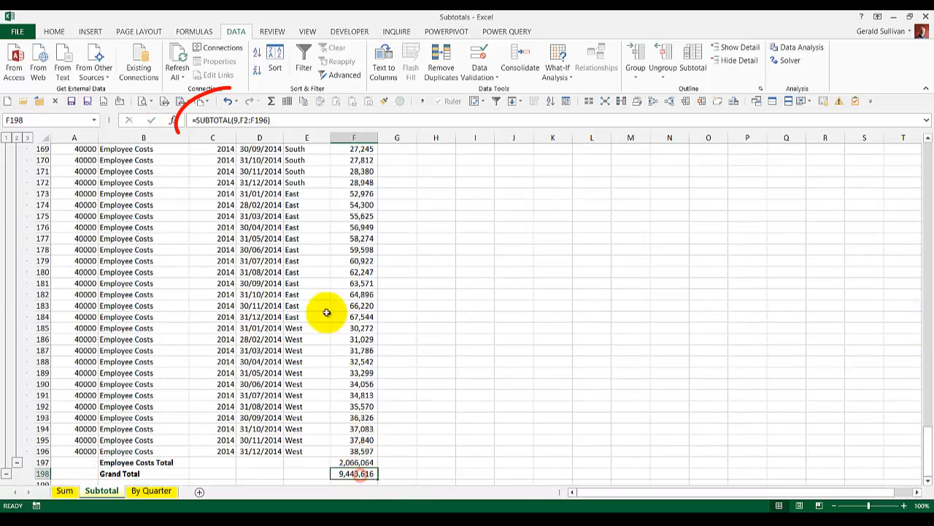
click(213, 120)
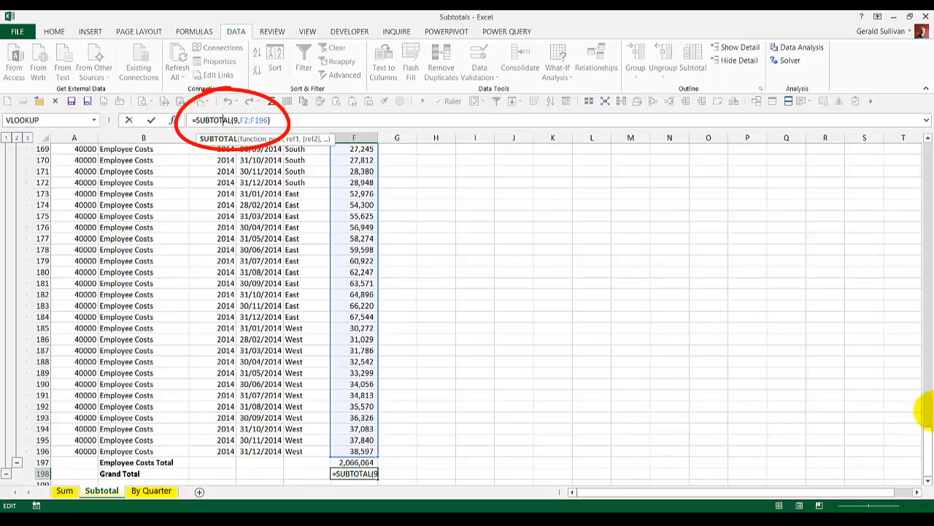
mouse_move(922, 443)
mouse_down()
mouse_move(911, 324)
mouse_move(927, 159)
mouse_move(923, 432)
mouse_up()
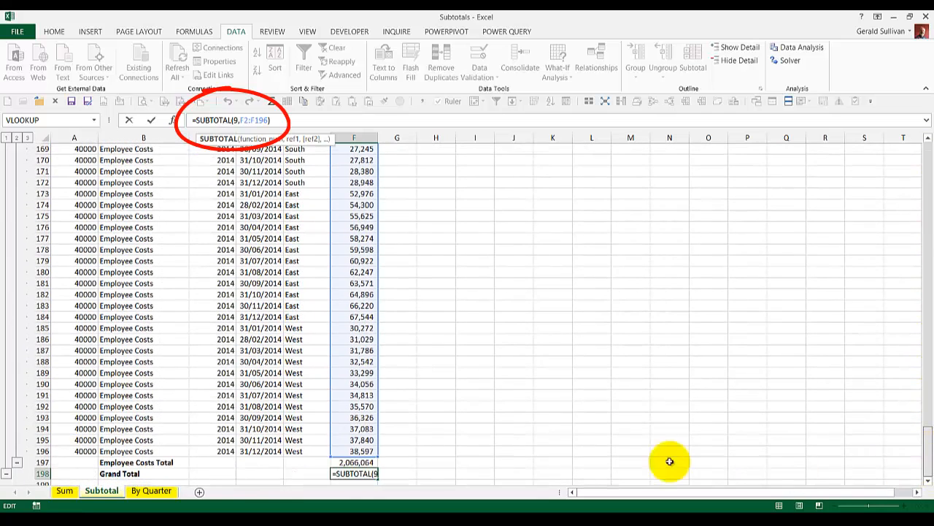
click(151, 120)
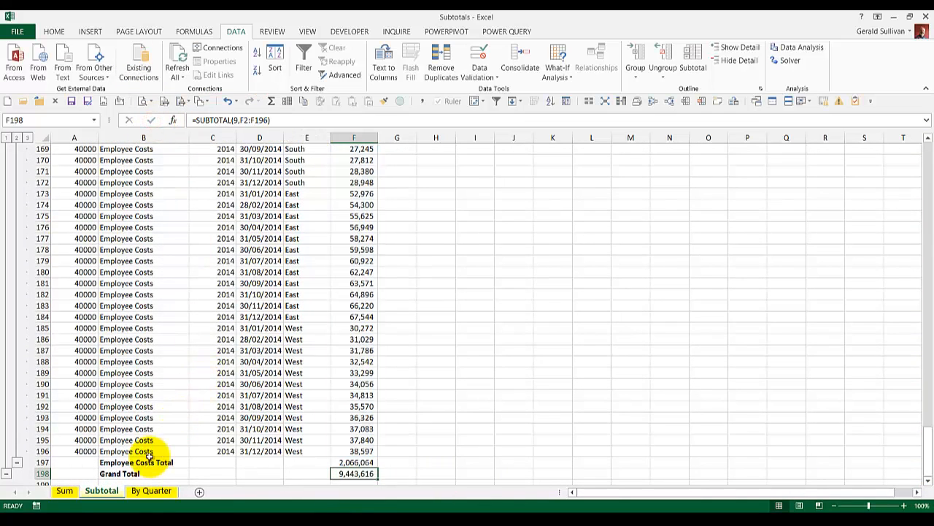
Compare with the grand total on the Sum sheet by examining the cells its SUM formula in F198 references.
click(64, 491)
click(322, 462)
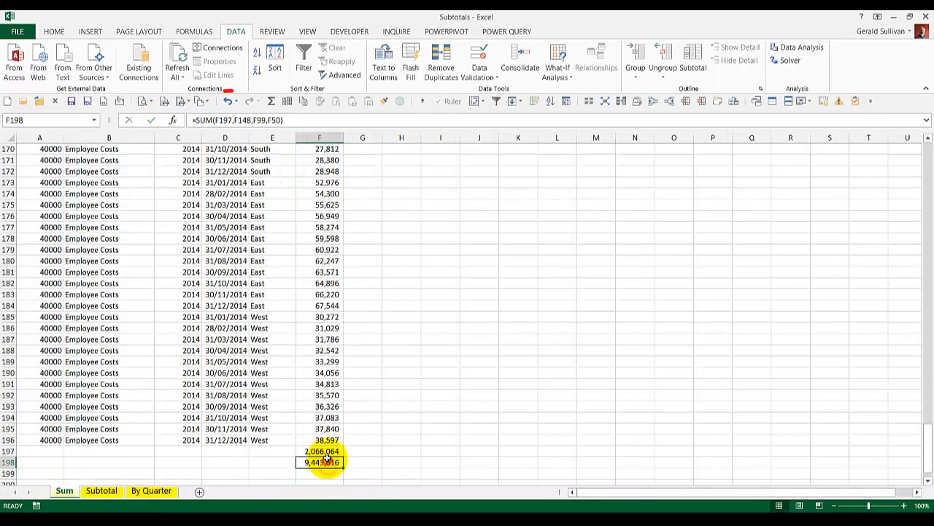
click(214, 120)
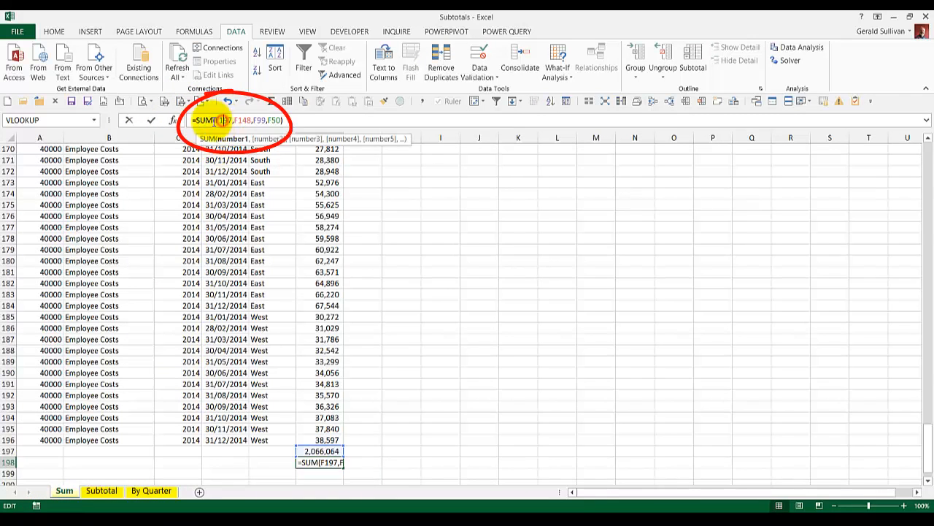
click(151, 119)
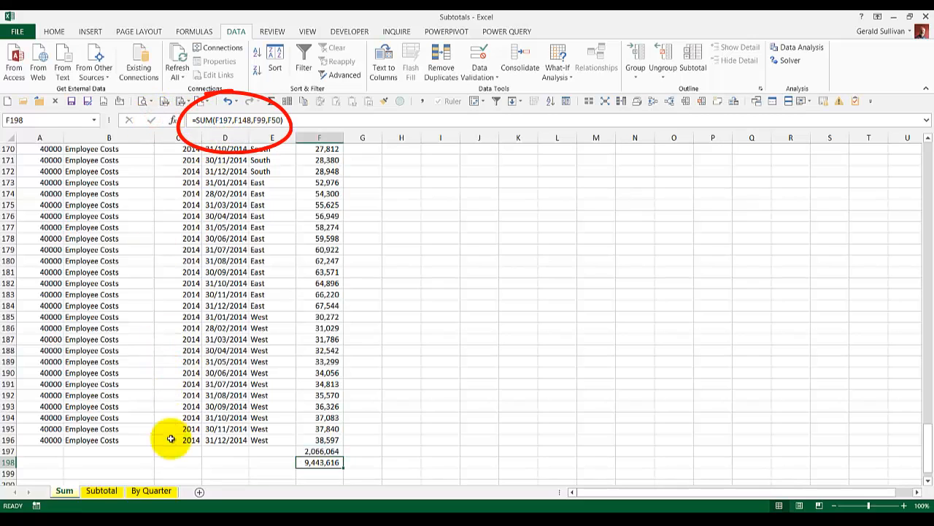
On the Subtotal sheet, collapse the outline to the grand total only, then show the account totals at level 2.
click(102, 490)
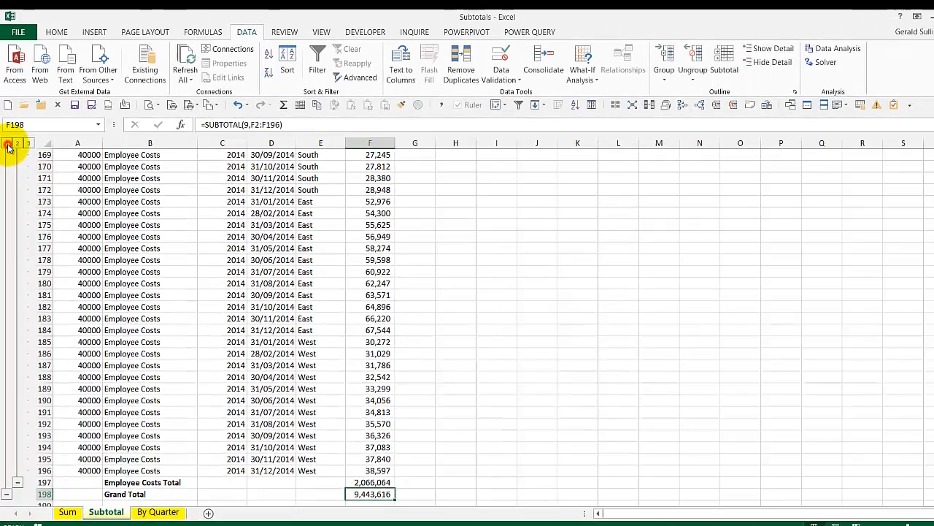
click(6, 137)
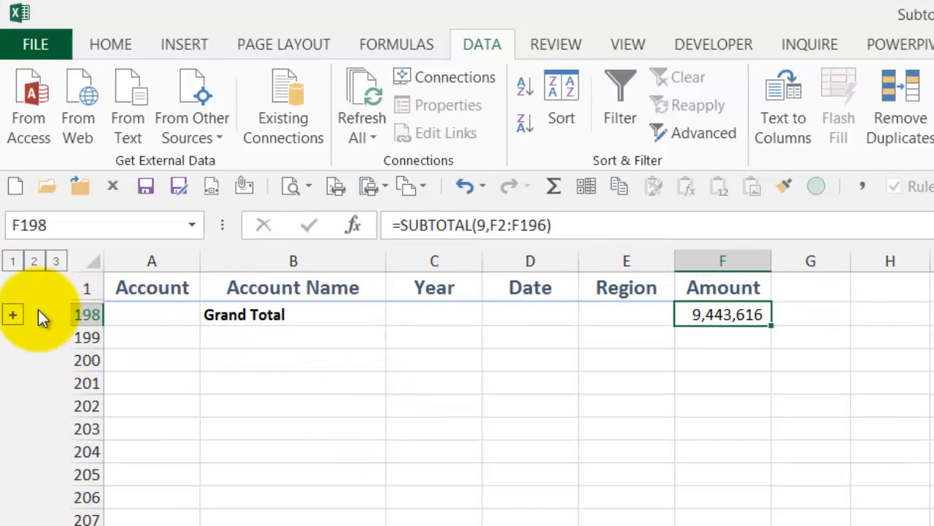
click(34, 260)
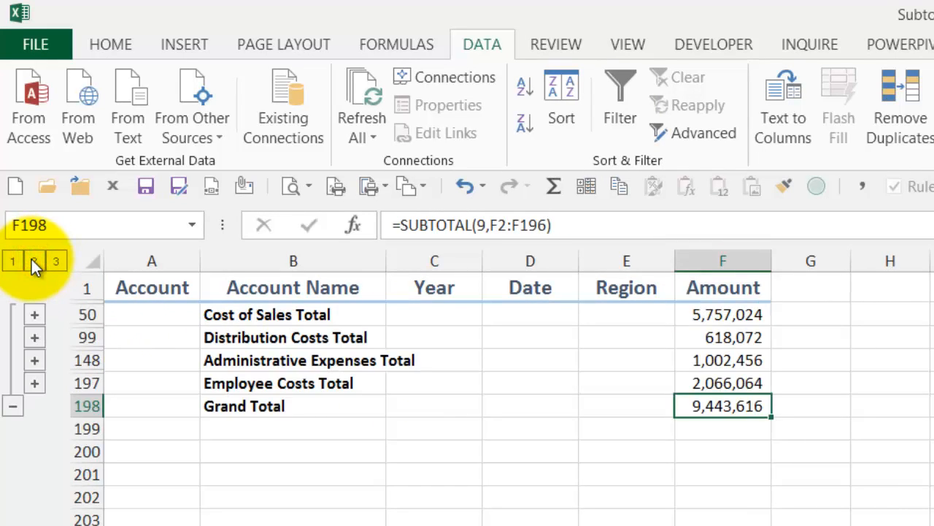
Check the account total formulas in F50, F99, F148 and F197, then expand the outline to show all detail rows.
click(714, 315)
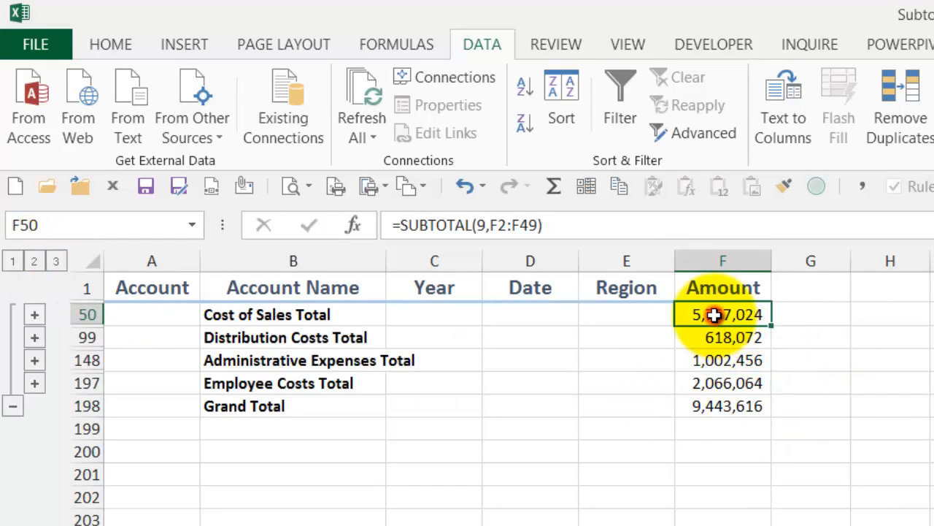
click(734, 335)
click(741, 361)
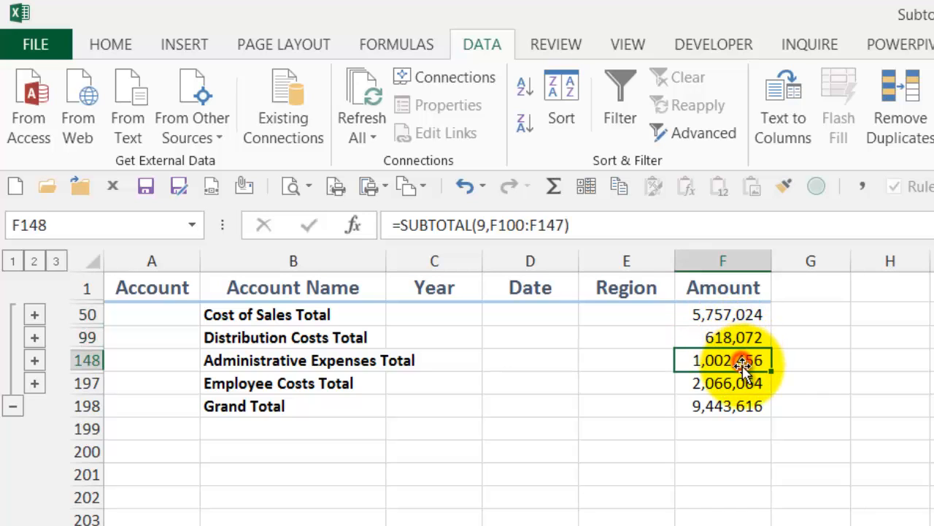
click(739, 384)
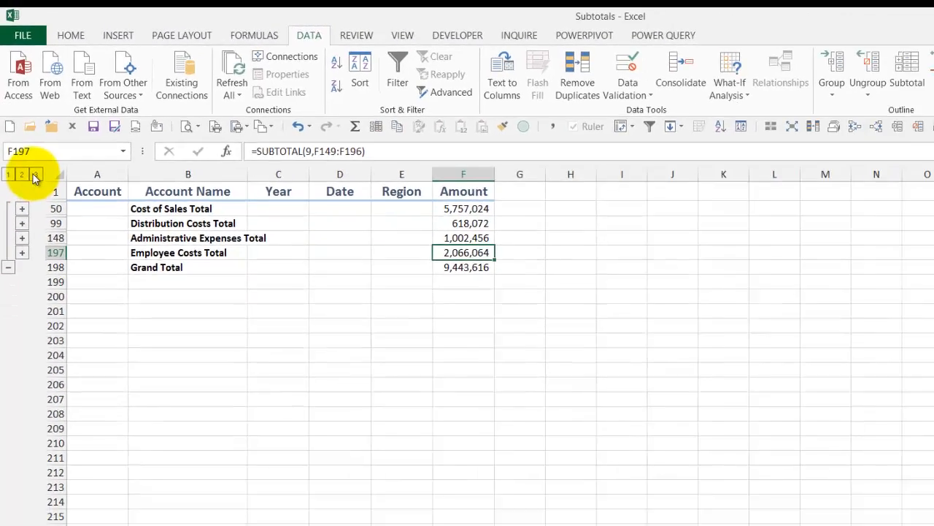
click(35, 175)
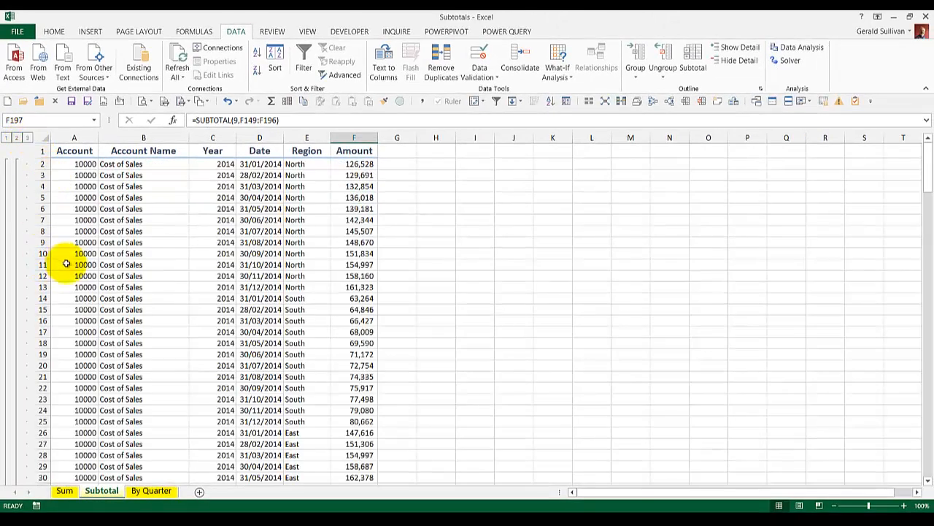
scroll(117, 317, down, 12)
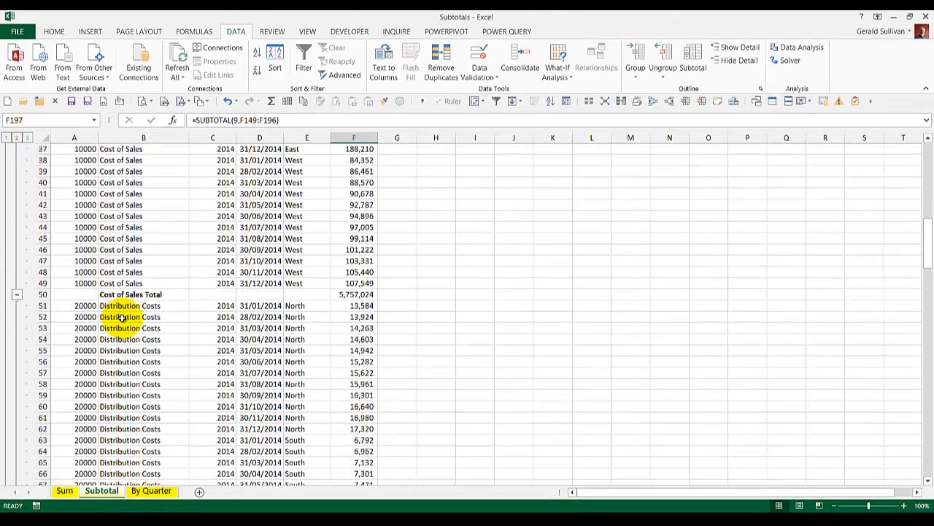
Add nested Sum subtotals of Amount at each change in Region, keeping the existing account subtotals.
scroll(120, 316, up, 12)
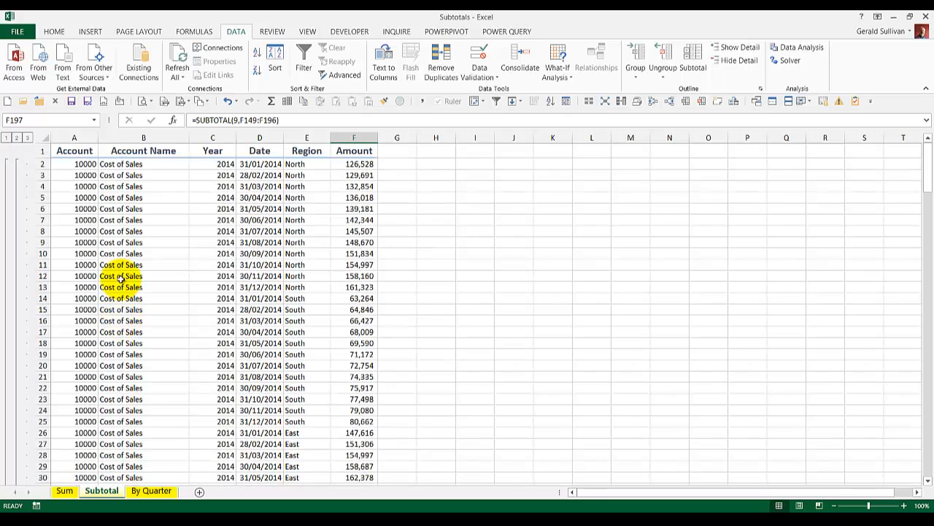
click(69, 151)
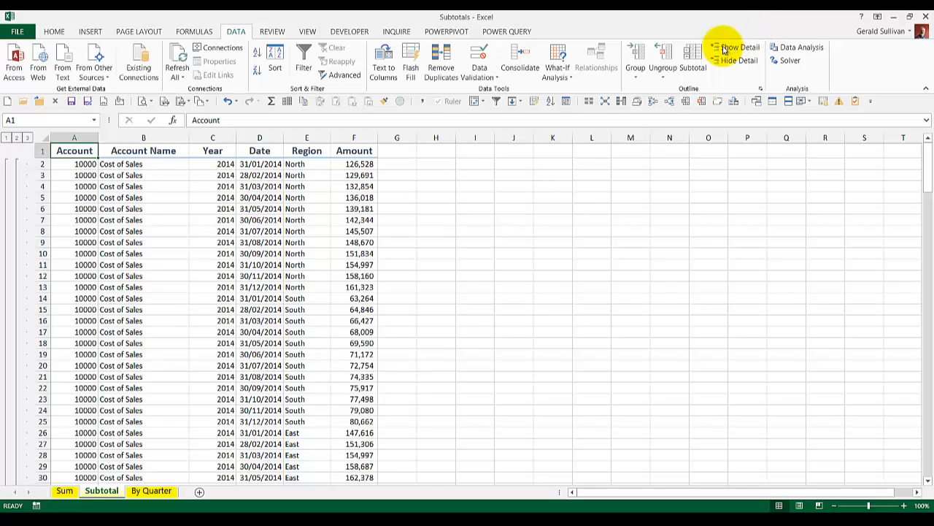
click(694, 58)
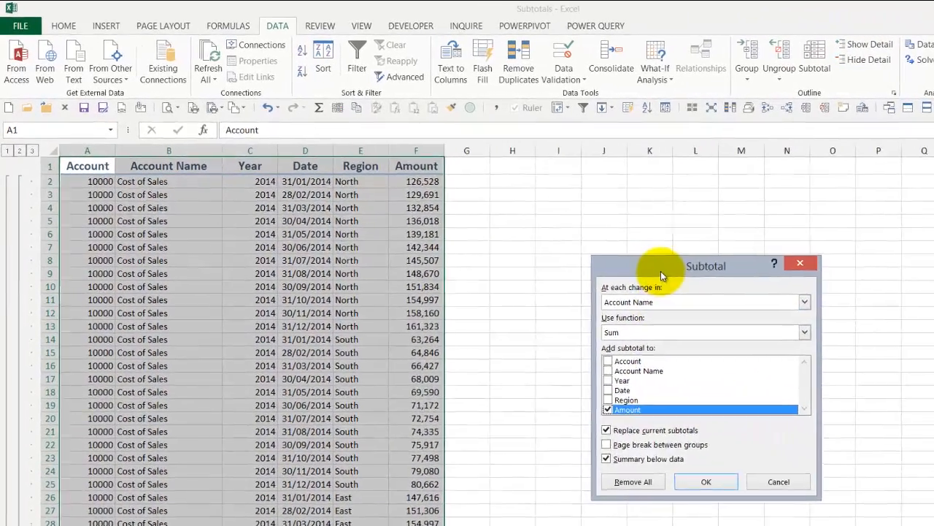
drag(661, 271, 343, 229)
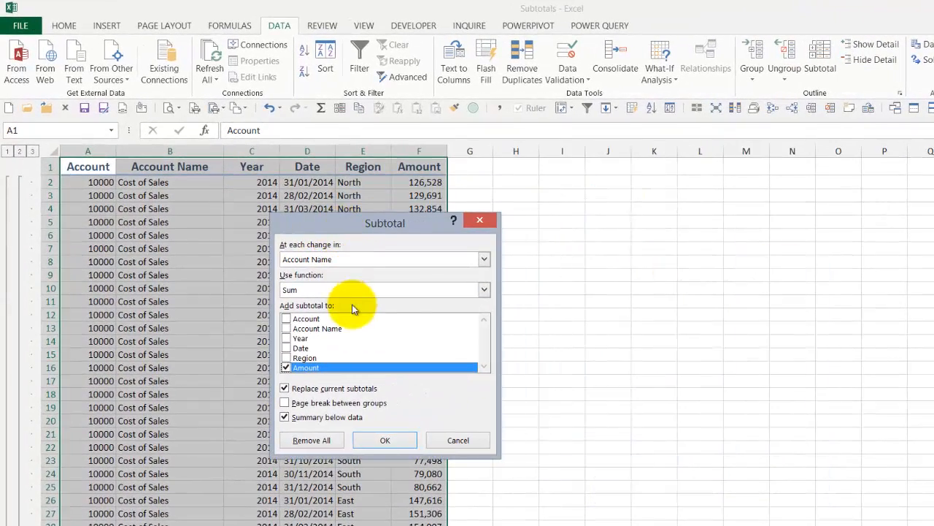
click(352, 262)
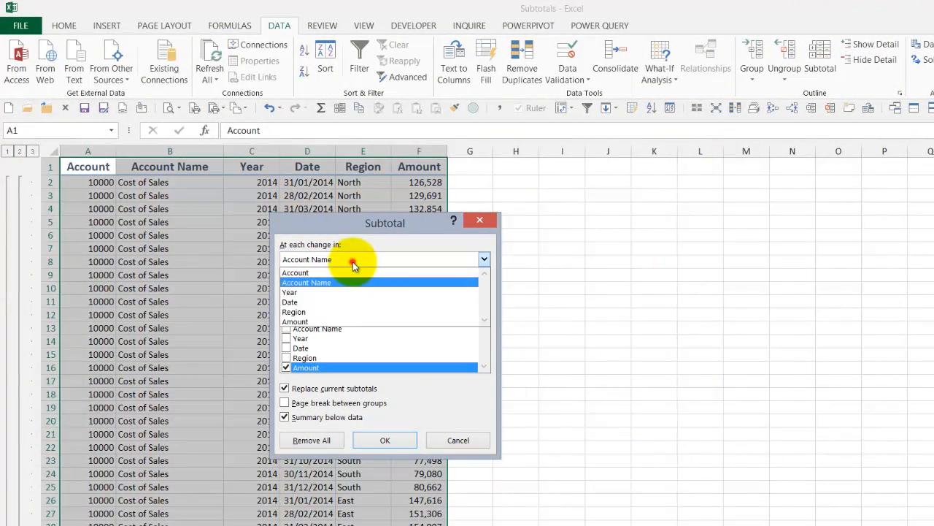
click(343, 313)
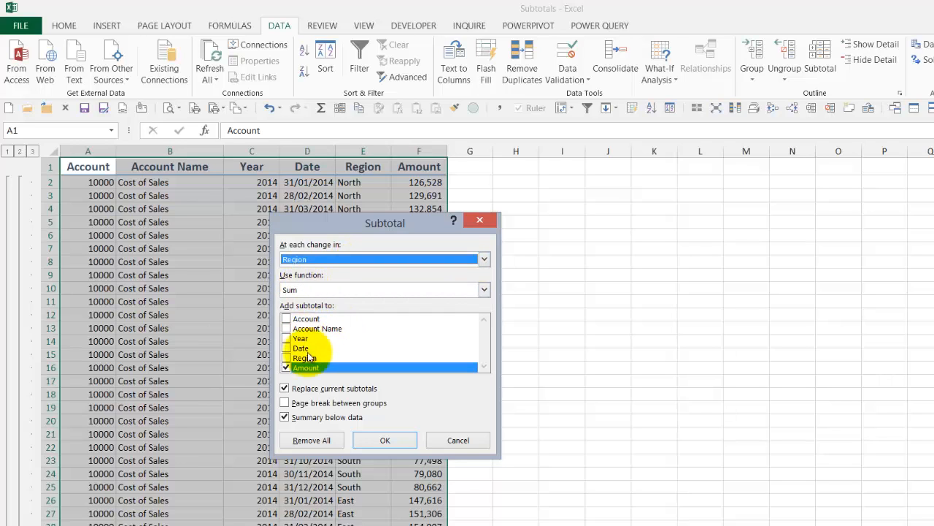
click(285, 388)
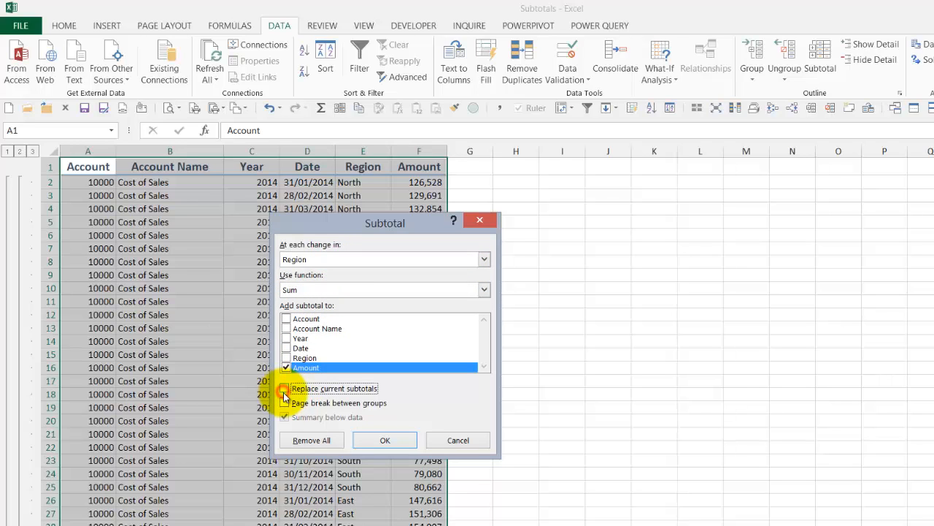
click(395, 443)
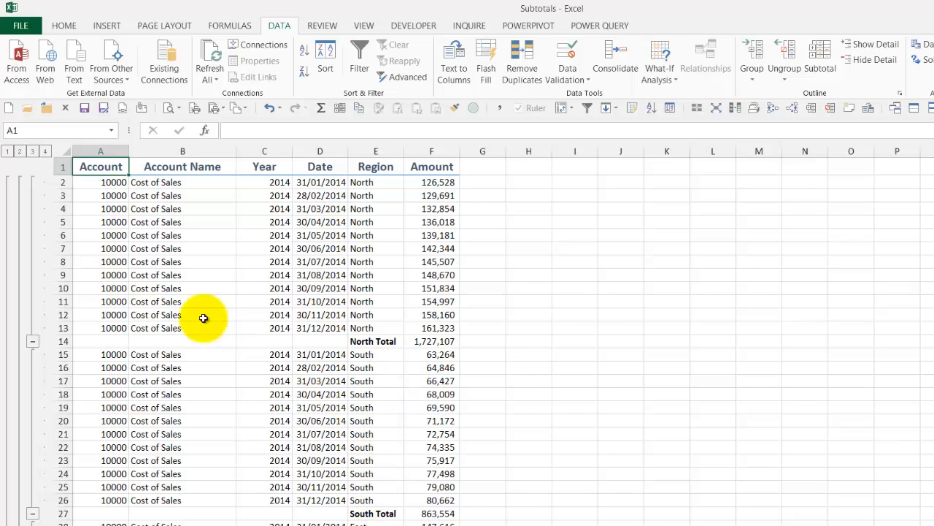
Show the account totals at outline level 2, expand to the region totals at level 3, and check the Grand Total formula in F214.
click(21, 152)
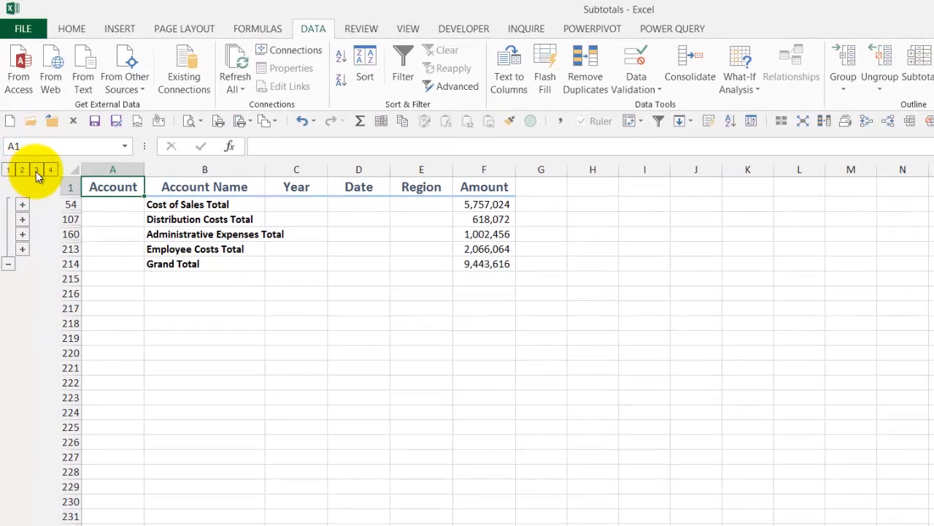
click(37, 171)
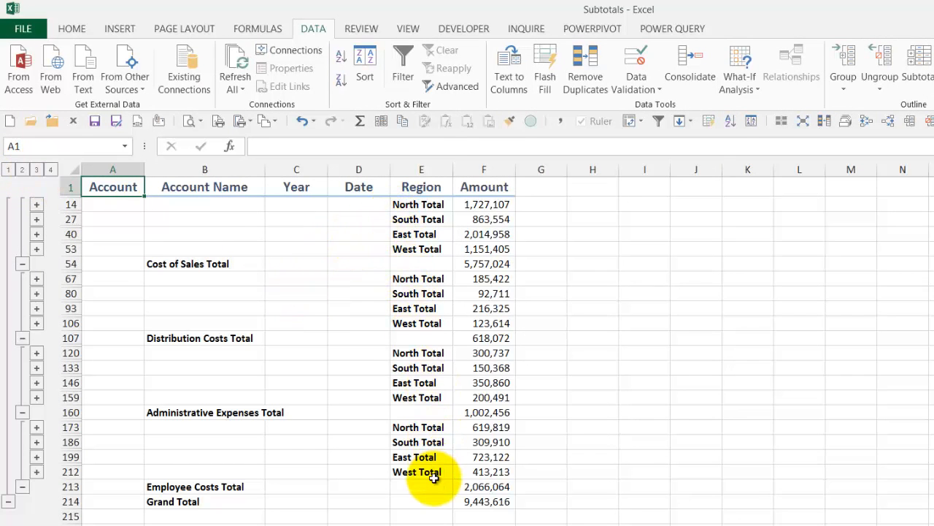
click(462, 502)
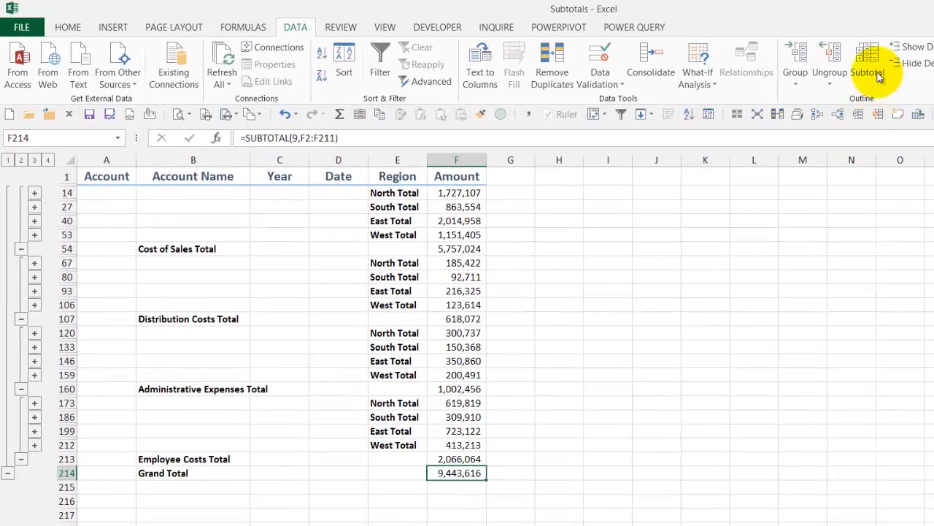
Remove all subtotals from the expense data and return to the start of the sheet.
click(926, 73)
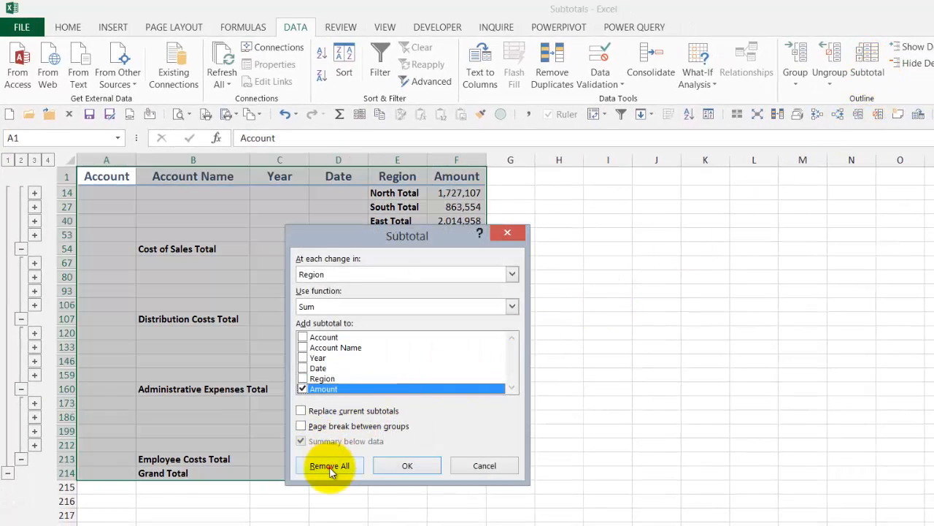
click(329, 465)
scroll(305, 438, down, 6)
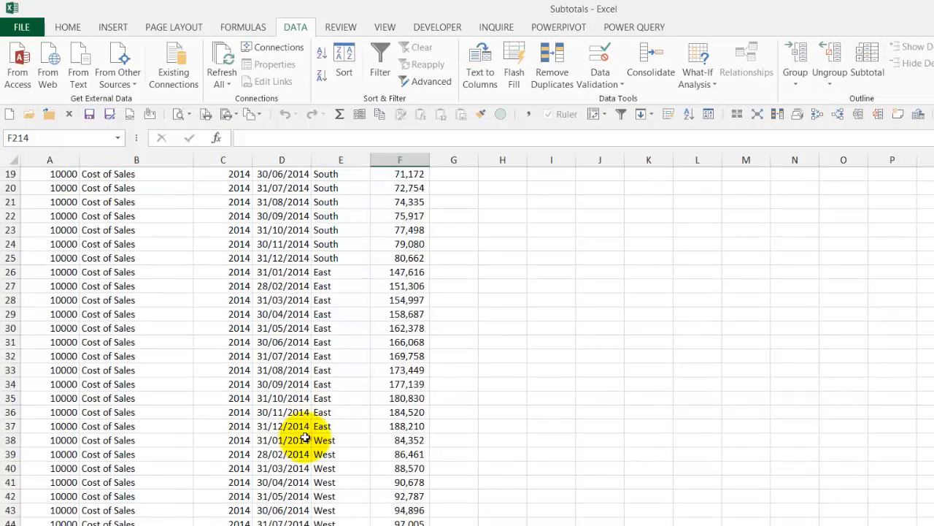
scroll(305, 438, down, 6)
key(ctrl+Home)
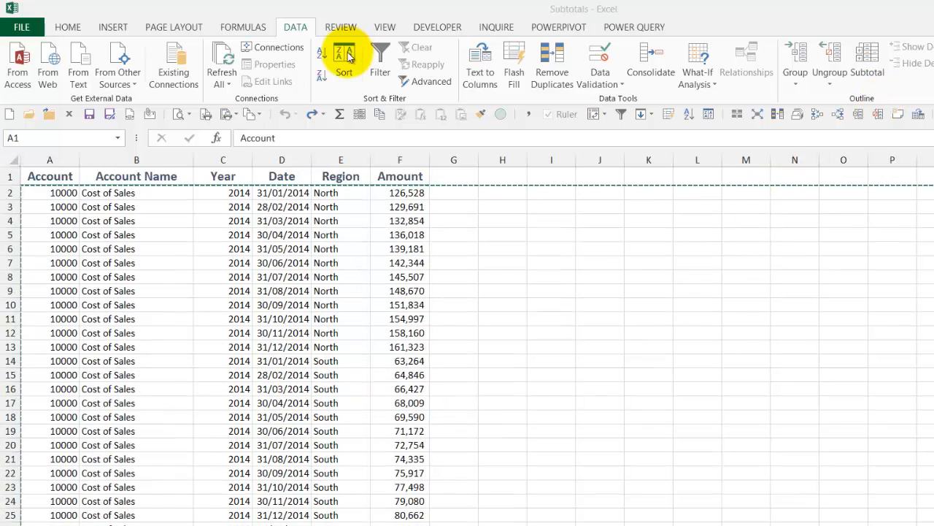
Sort the expense data by Region A to Z, with Account smallest to largest as the second level.
click(345, 58)
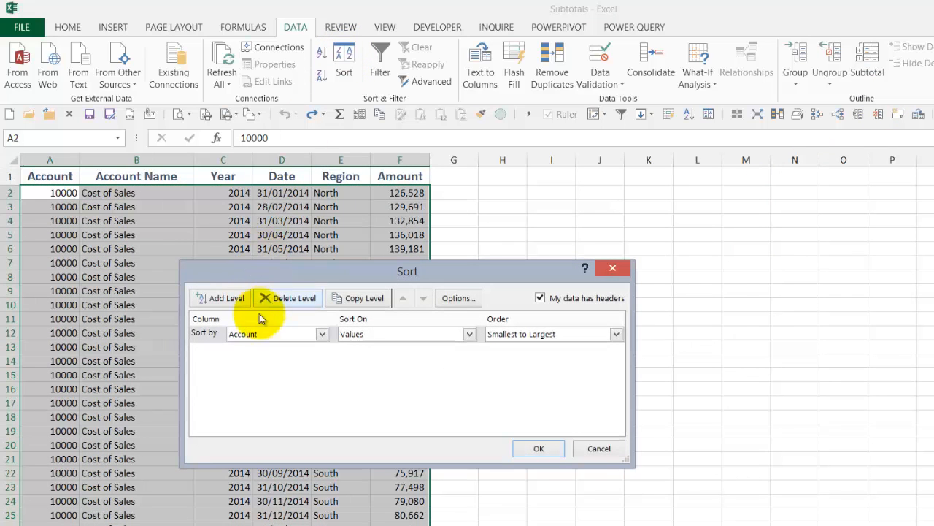
click(272, 338)
click(245, 388)
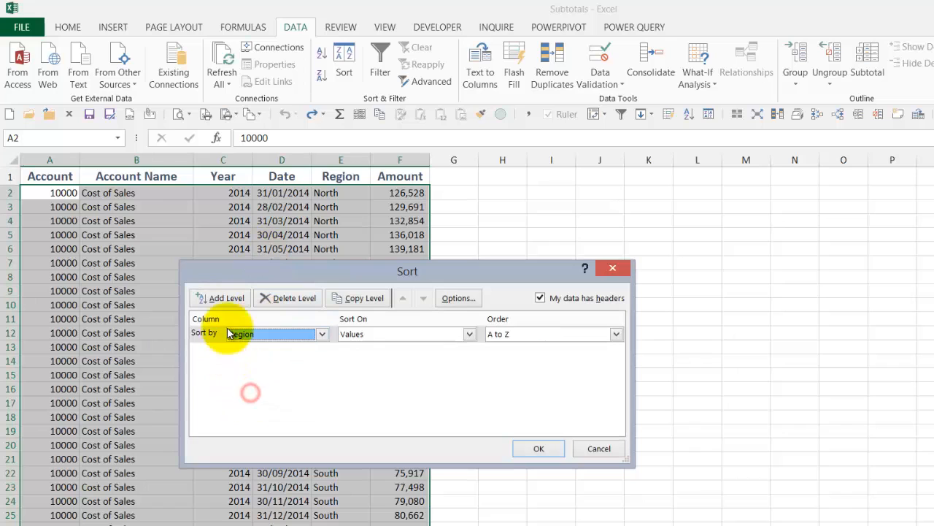
click(230, 300)
click(241, 350)
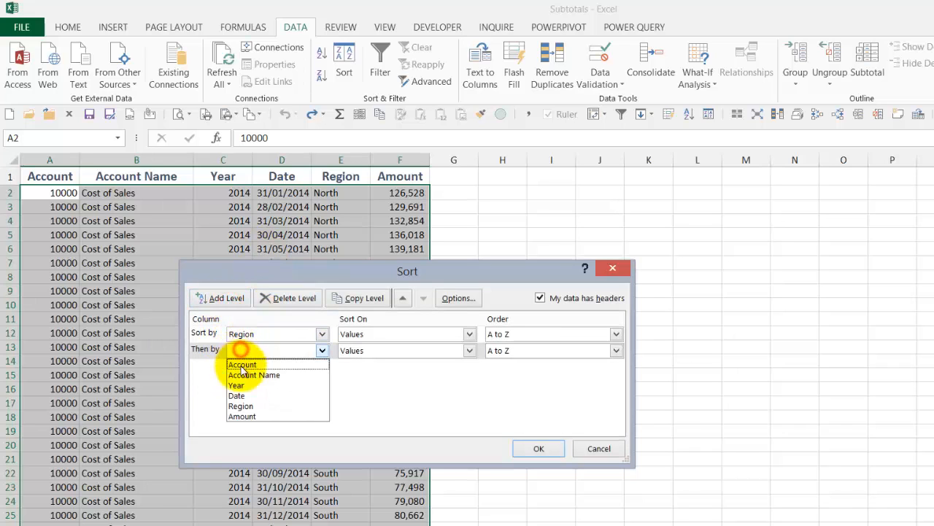
click(252, 366)
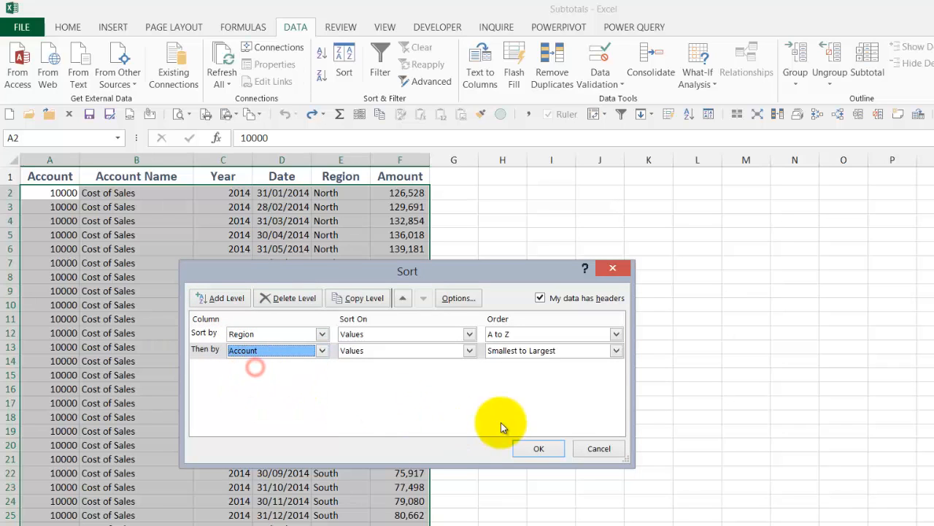
click(538, 447)
key(ctrl+Home)
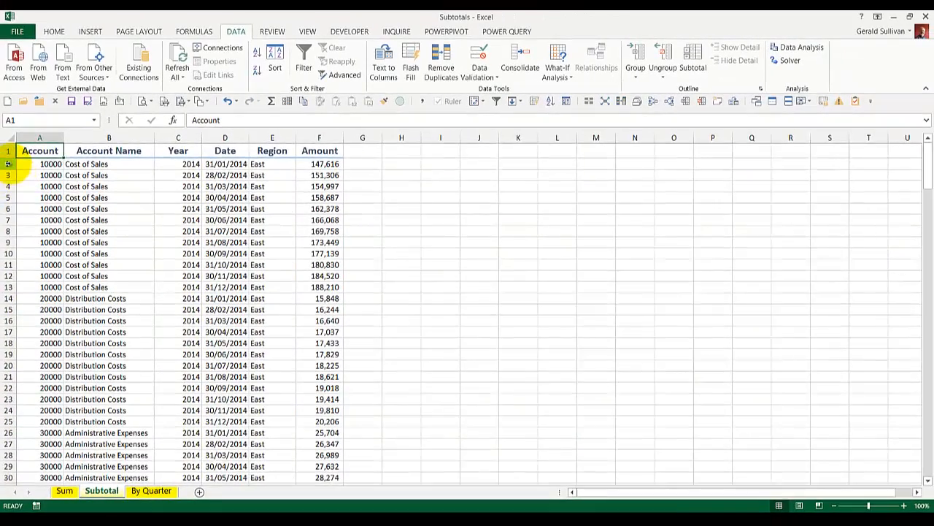
Cut the East region rows 2 to 49 and insert them above the first West row, row 146.
click(7, 163)
scroll(25, 296, down, 7)
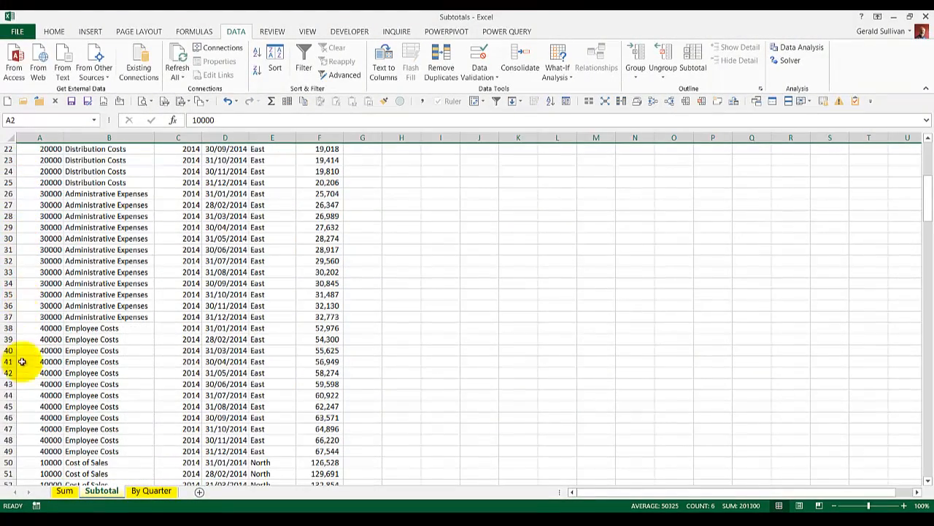
shift+click(8, 451)
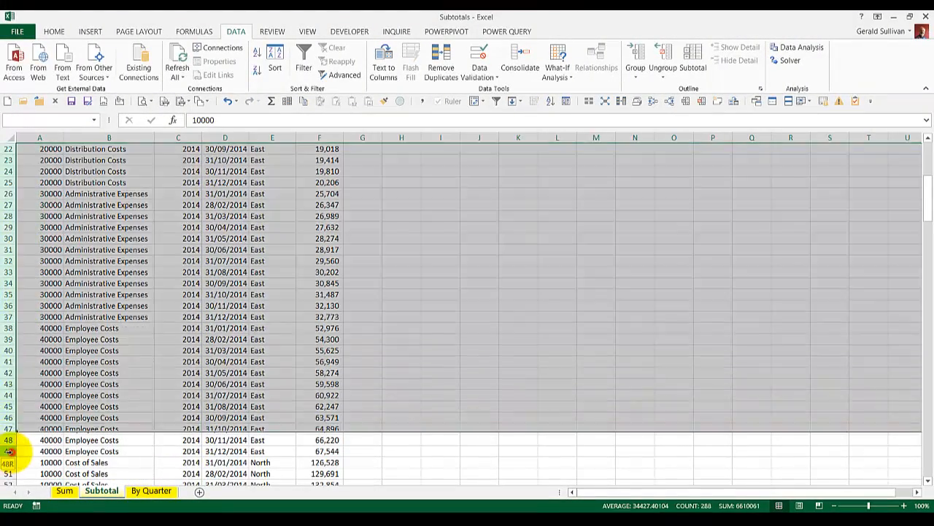
scroll(10, 454, up, 5)
key(ctrl+c)
scroll(21, 438, down, 19)
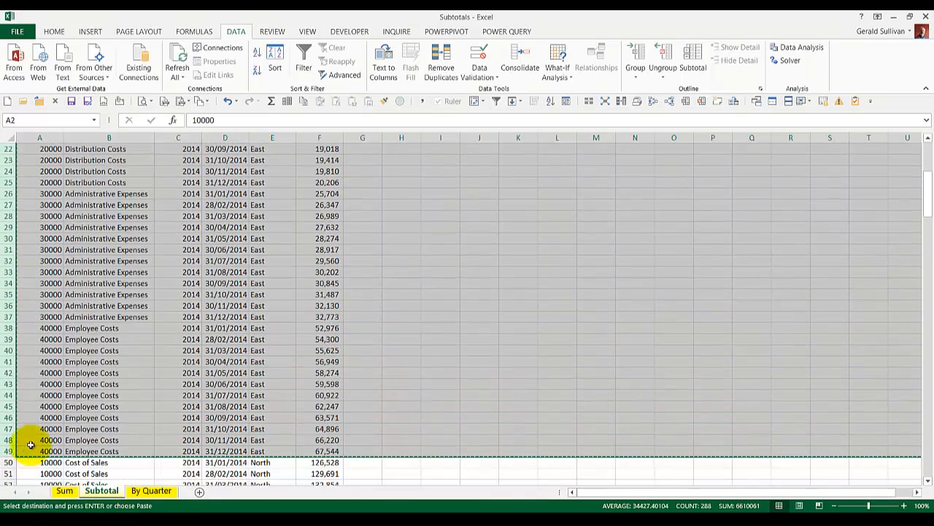
scroll(37, 440, down, 20)
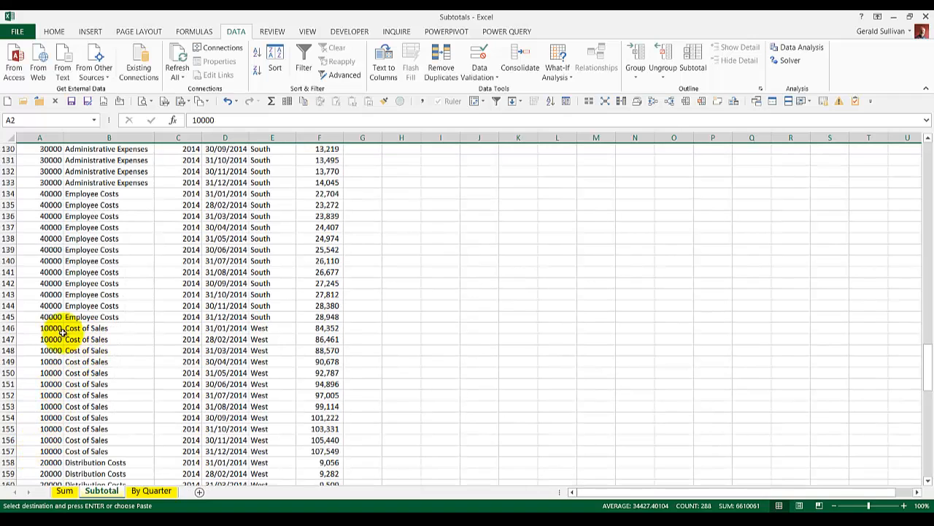
click(51, 329)
right_click(51, 329)
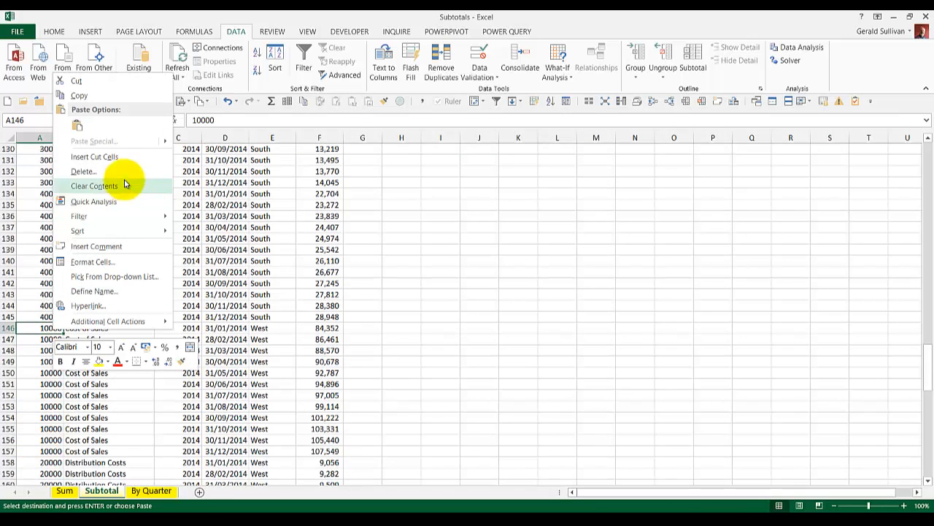
click(95, 157)
Subtotal the reordered data with the Sum of Amount at each change in Region.
click(139, 204)
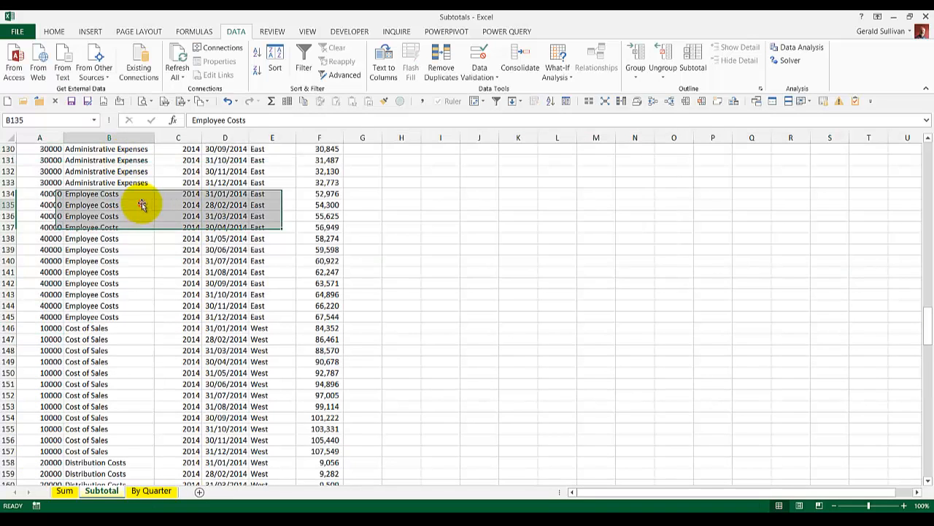
click(693, 55)
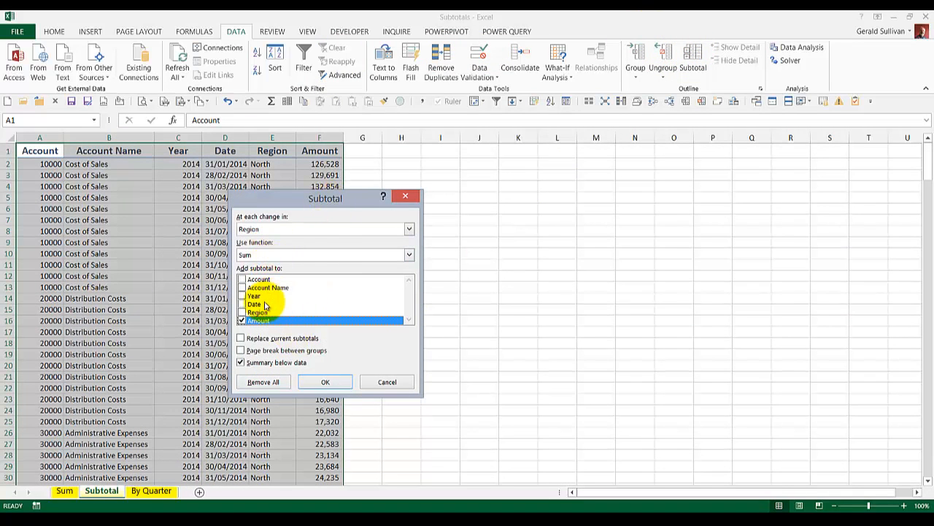
click(322, 384)
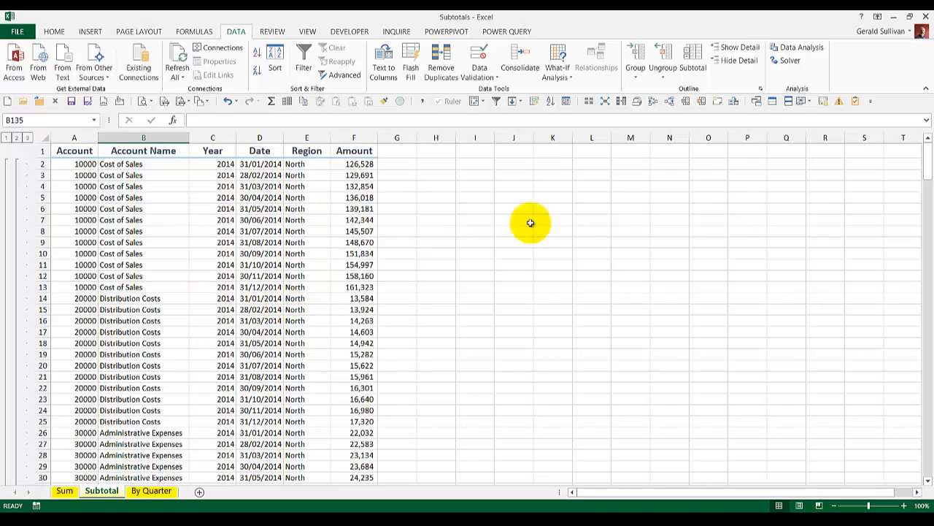
Add a second subtotal level summing Amount at each change in Account Name, without replacing the region subtotals.
click(694, 66)
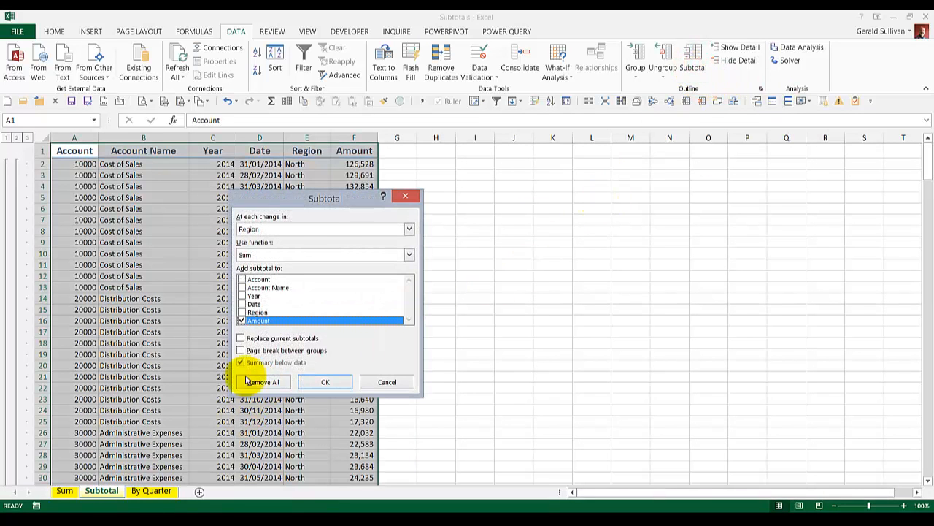
click(318, 230)
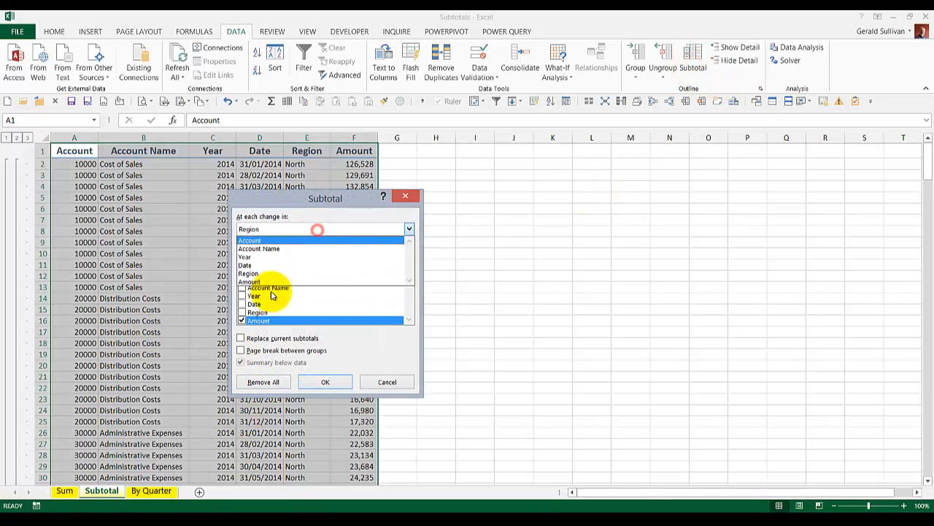
click(261, 252)
click(309, 381)
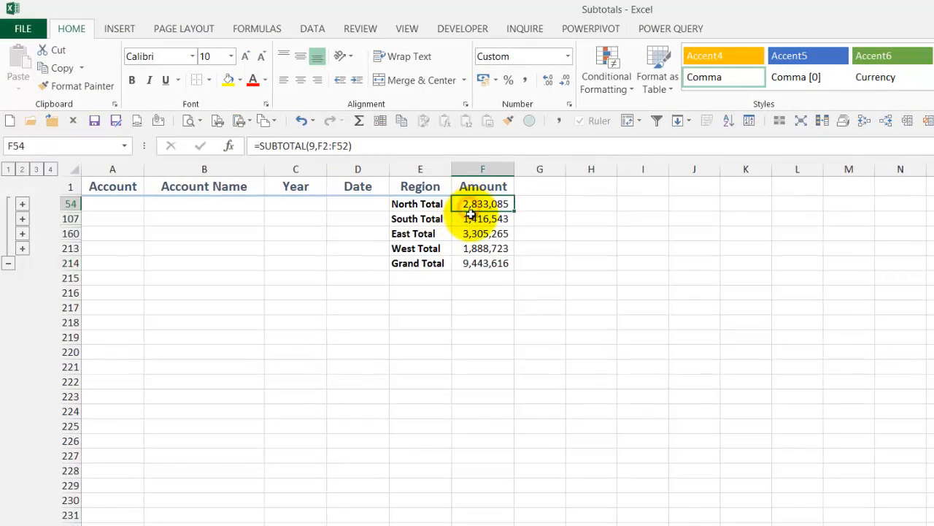
Apply a top border to the North, South, East and West total amounts in F54, F107, F160 and F213.
ctrl+click(474, 219)
ctrl+click(481, 250)
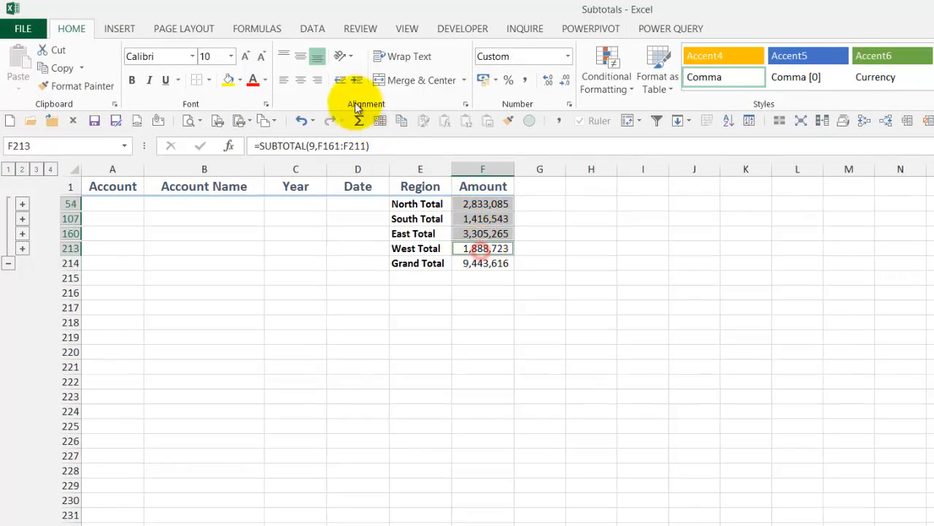
click(208, 81)
click(219, 136)
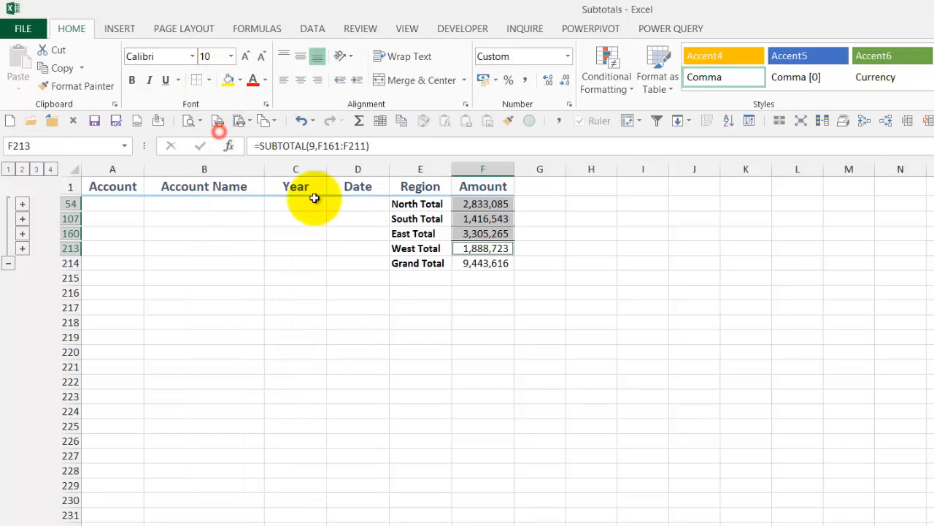
Give the Grand Total amount in F214 a top and double bottom border, and expand the outline to level 3.
click(469, 264)
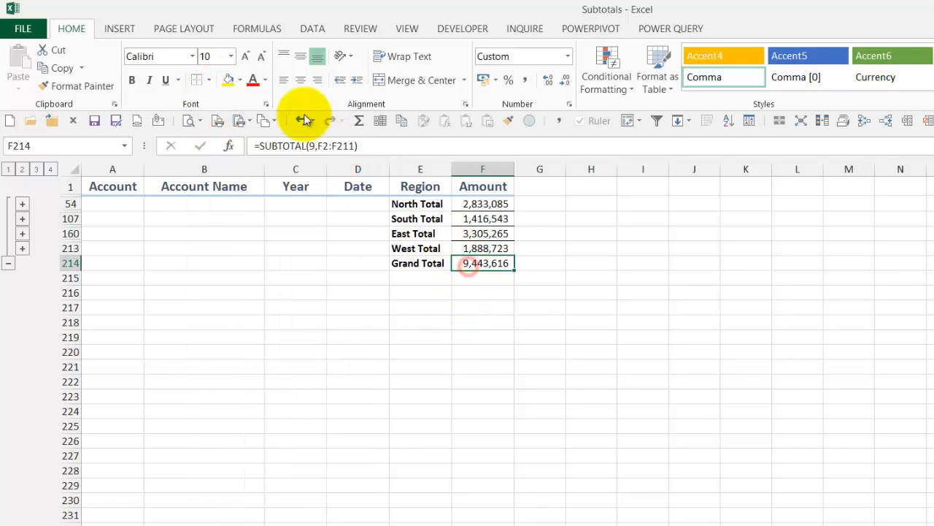
click(211, 79)
click(245, 352)
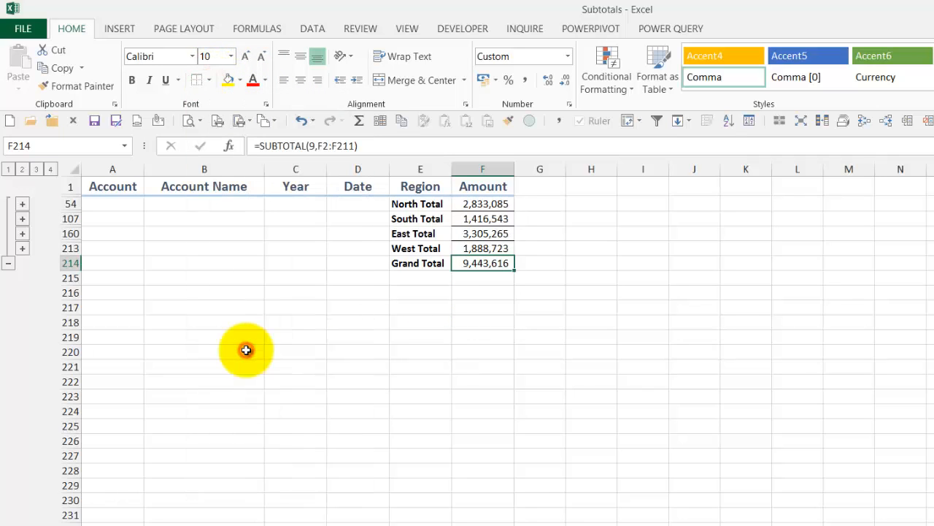
click(38, 170)
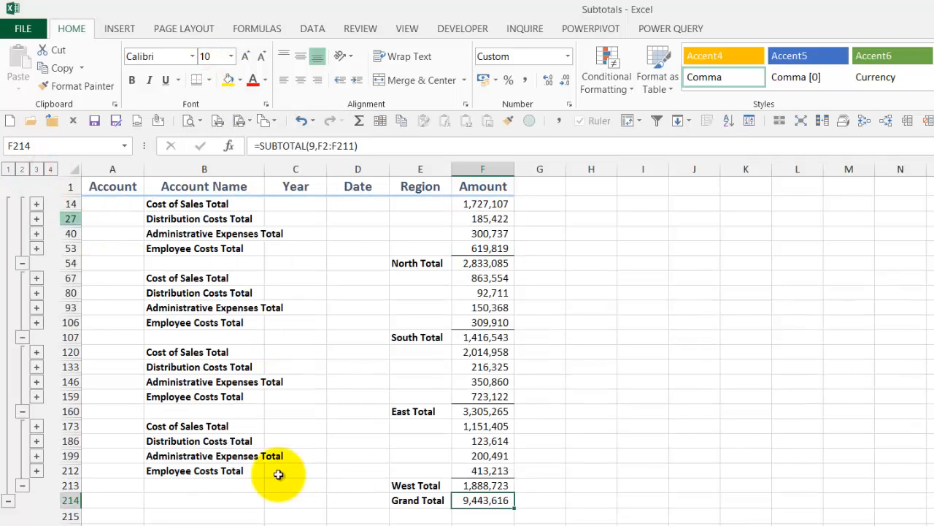
click(397, 501)
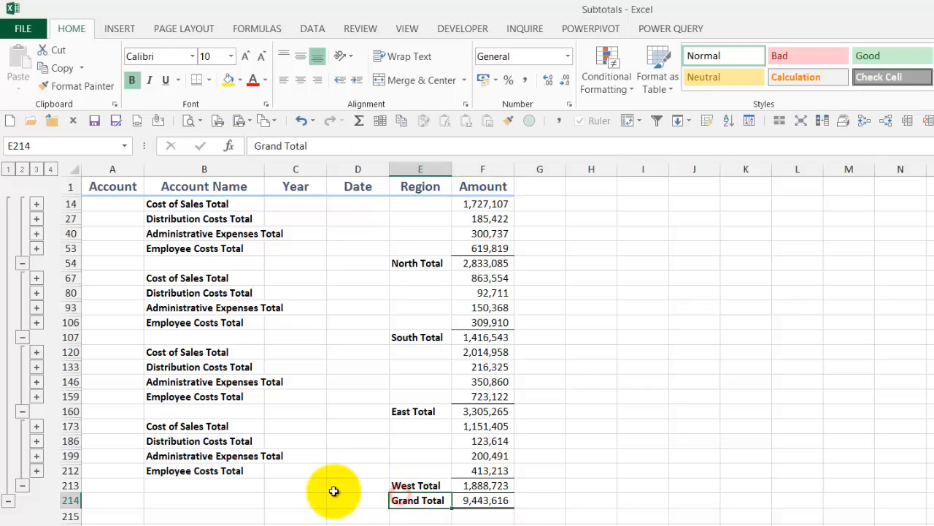